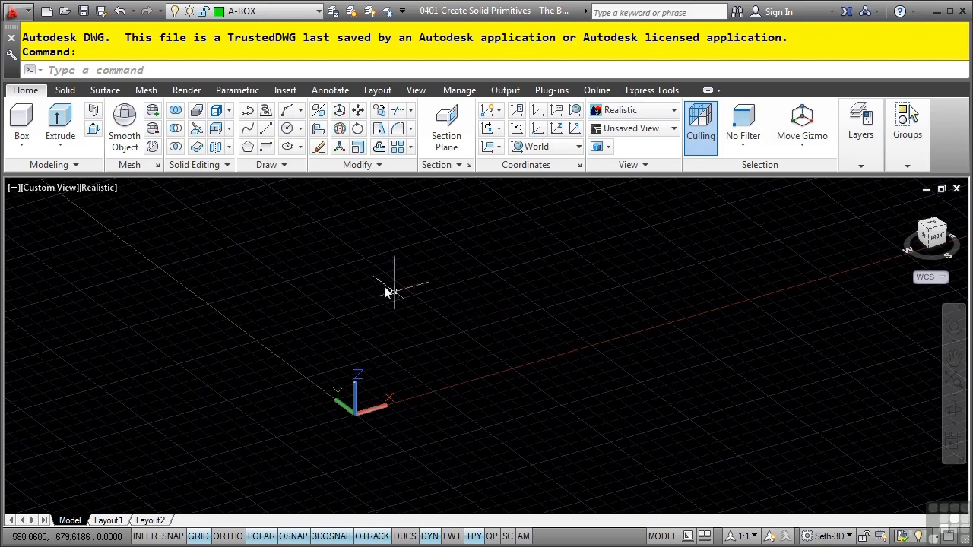
Step: Draw a 100-unit cube at the origin using the Box command's Cube option
click(24, 147)
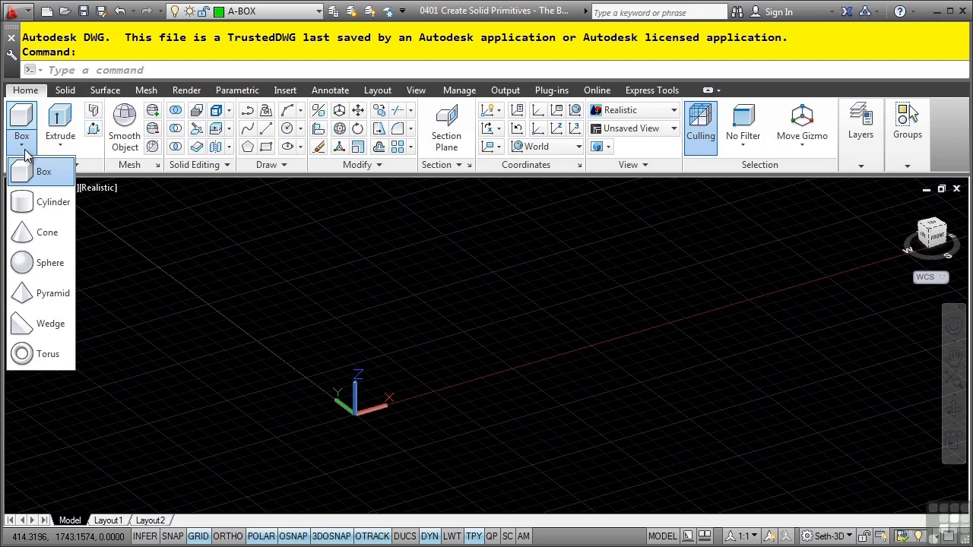
click(40, 173)
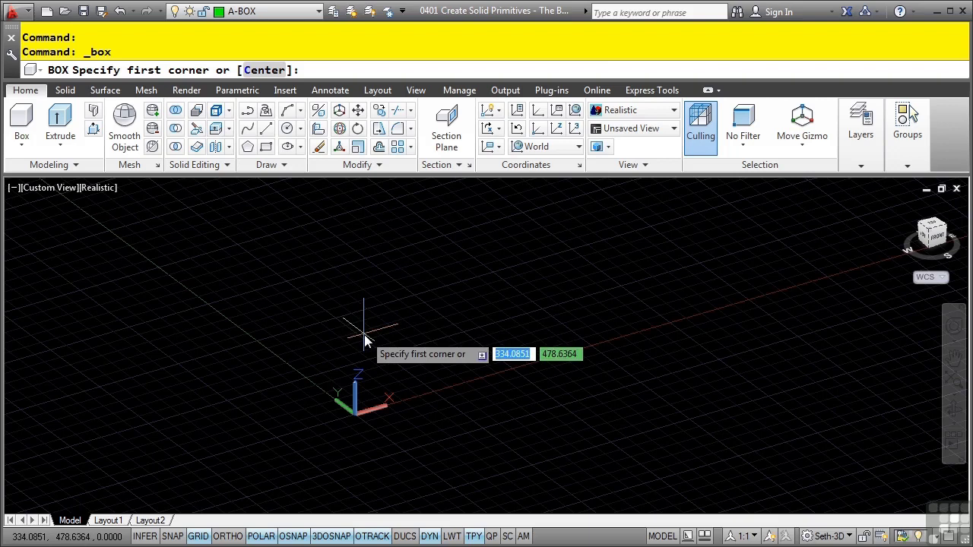
click(354, 389)
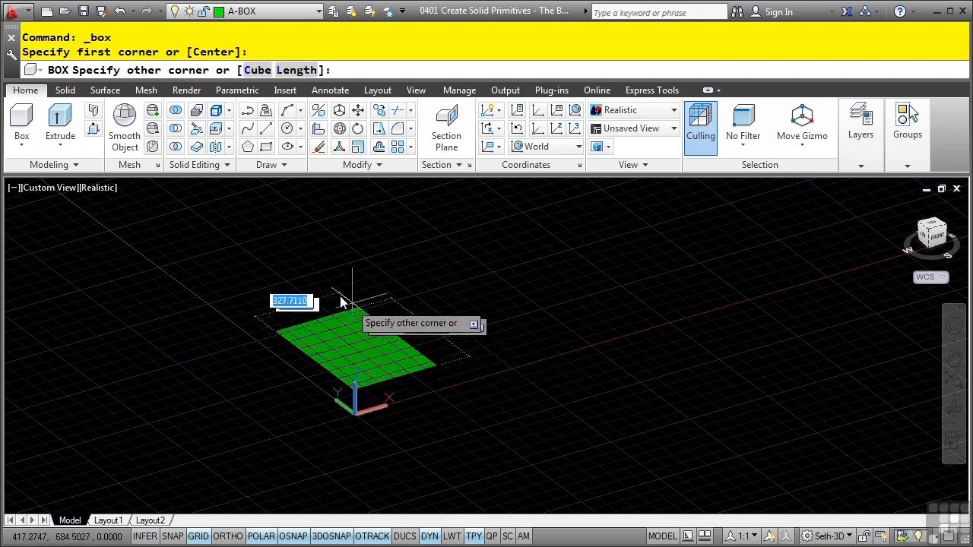
click(257, 70)
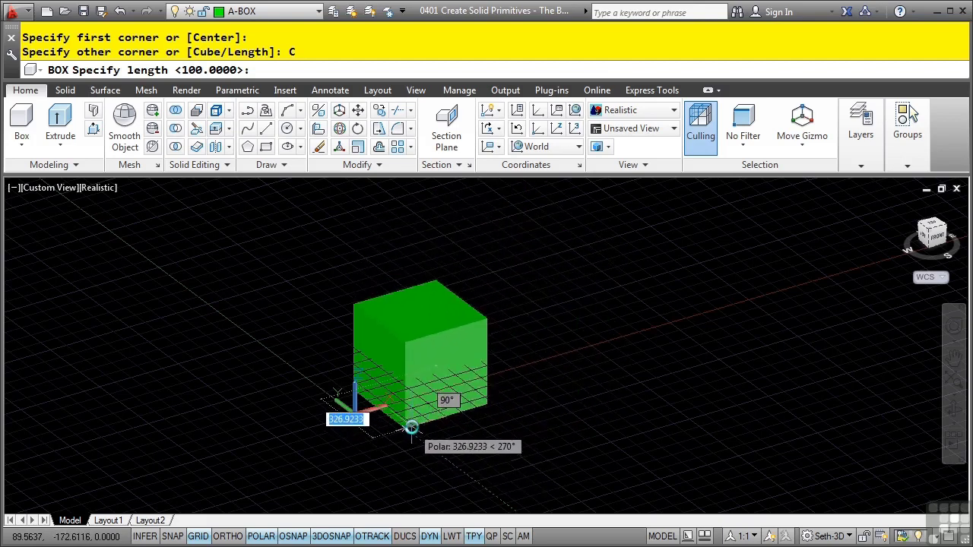
text(100)
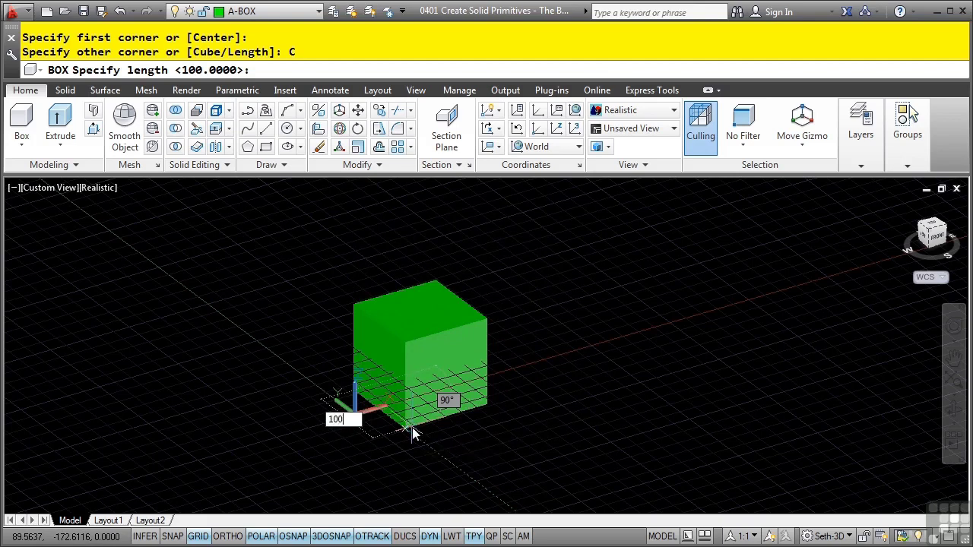
key(Return)
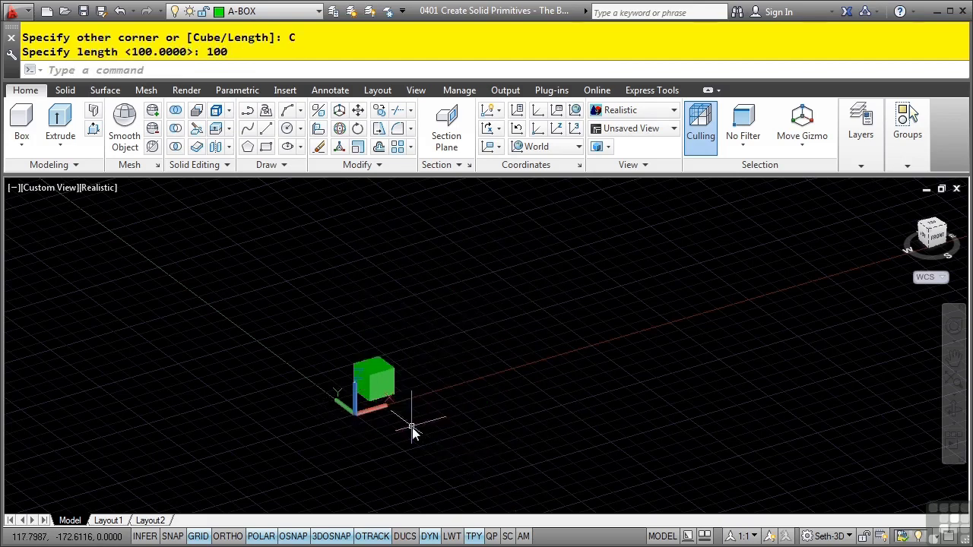
key(Return)
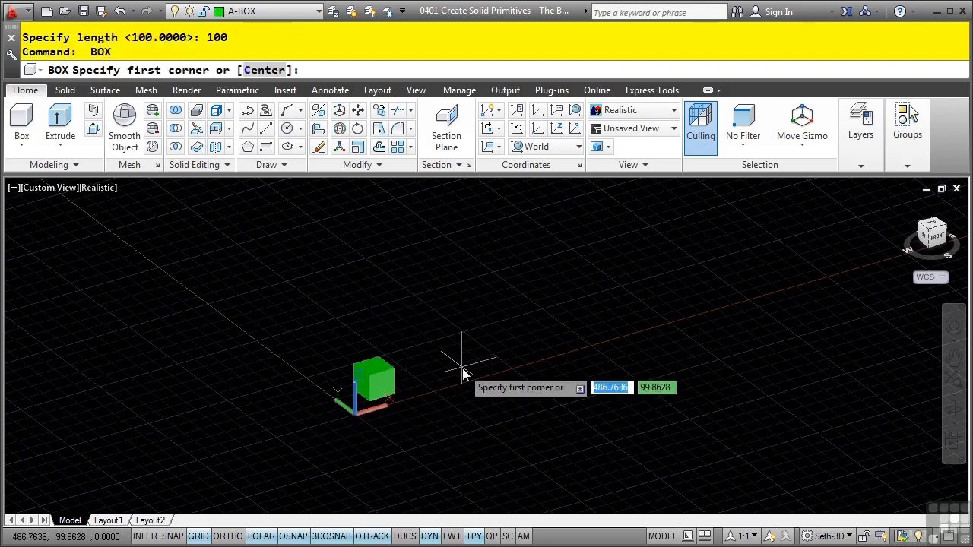
Step: Draw a 100 by 75 box, 50 tall, with its corner beside the cube
scroll(450, 366, up, 4)
mouse_move(339, 423)
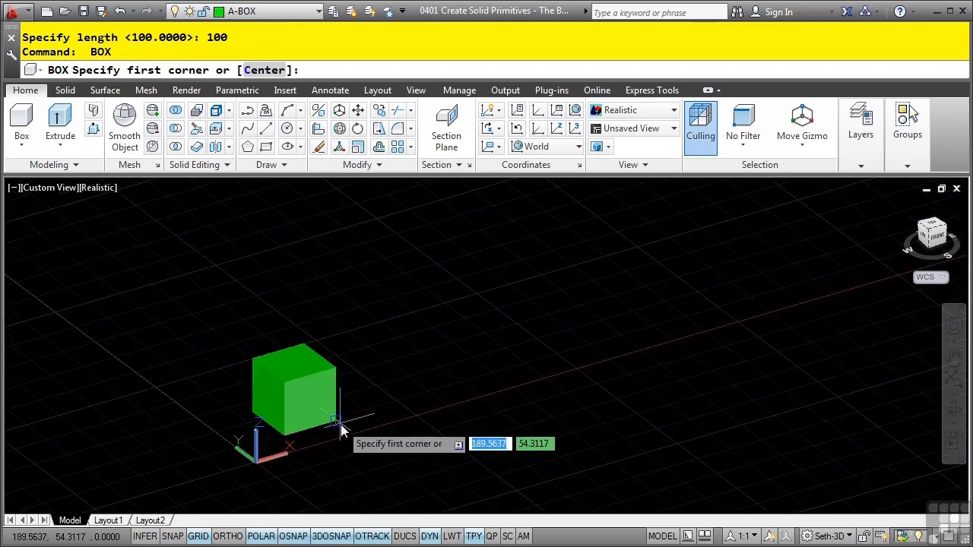
click(412, 400)
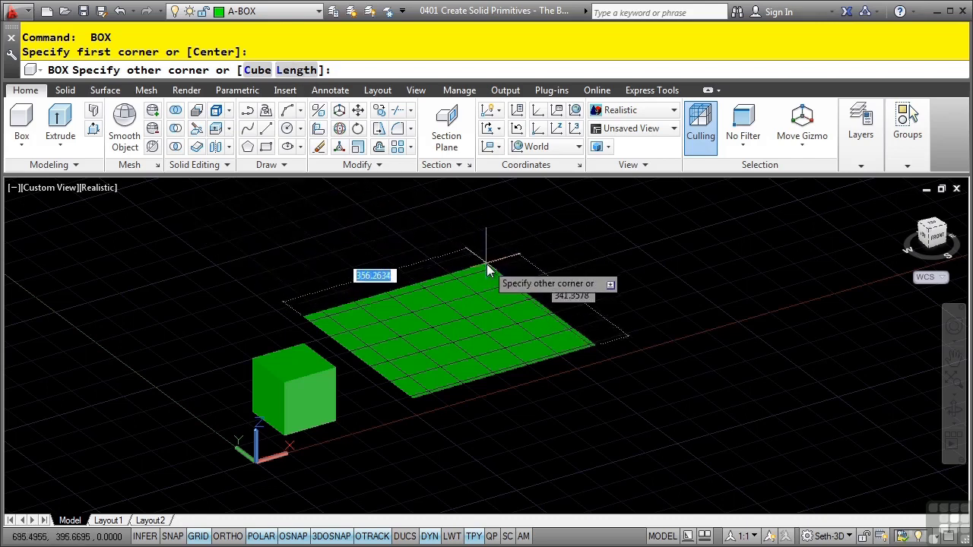
text(100)
key(Tab)
text(75)
key(Return)
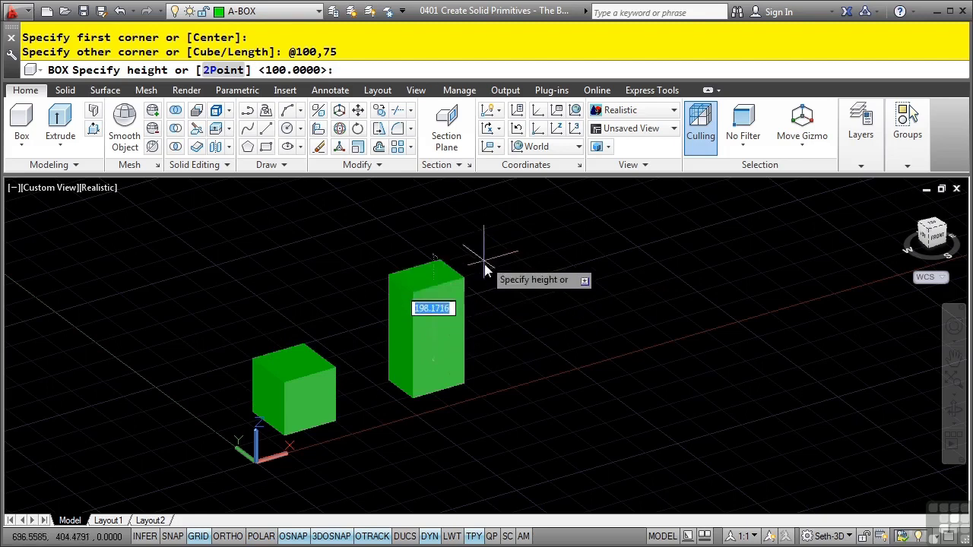
text(50)
key(Return)
key(Return)
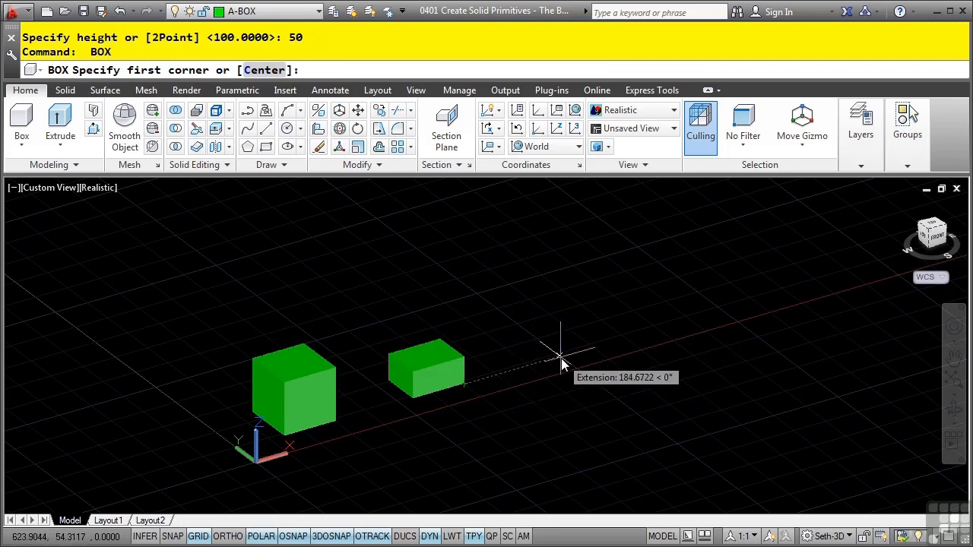
Step: Draw a 100 by 75 slab, 25 tall, placed by its center right of the boxes
click(268, 70)
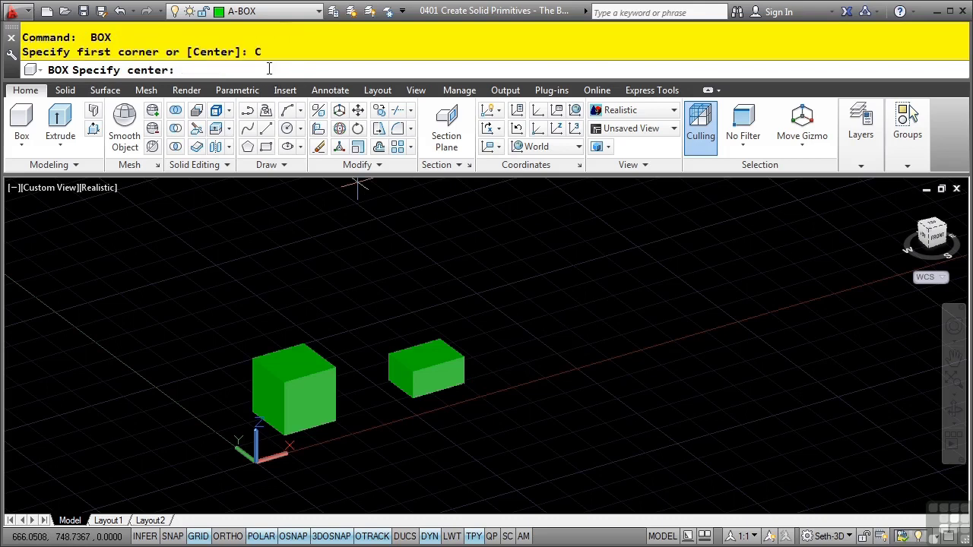
click(557, 361)
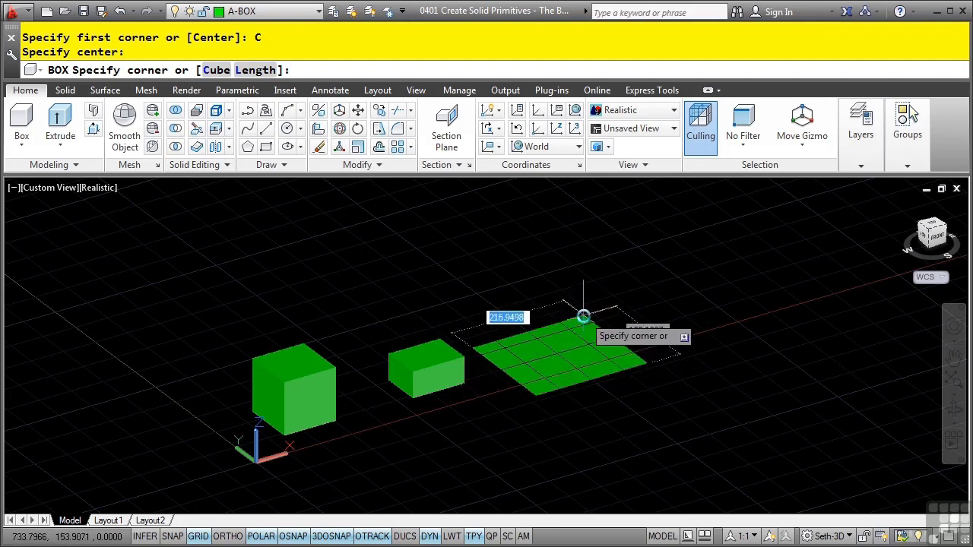
text(100)
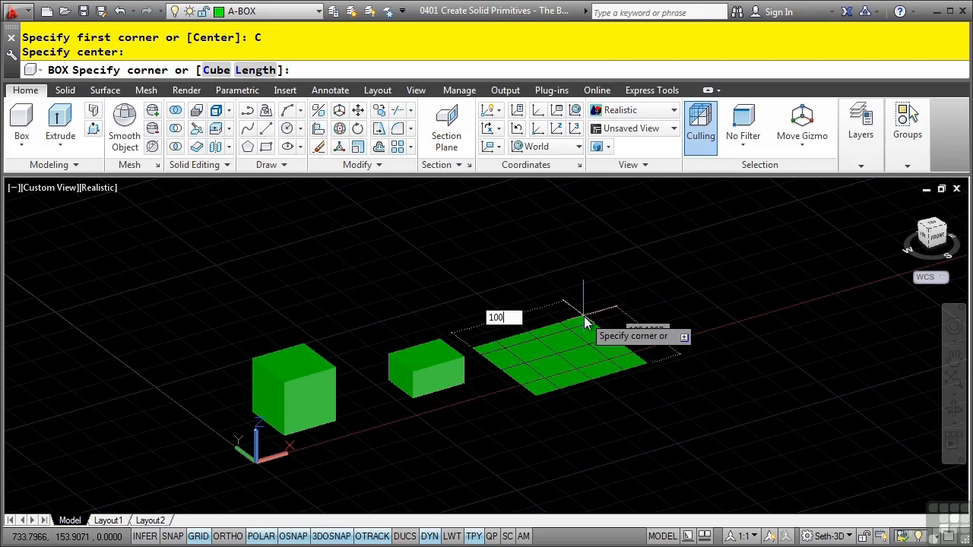
key(Tab)
text(75)
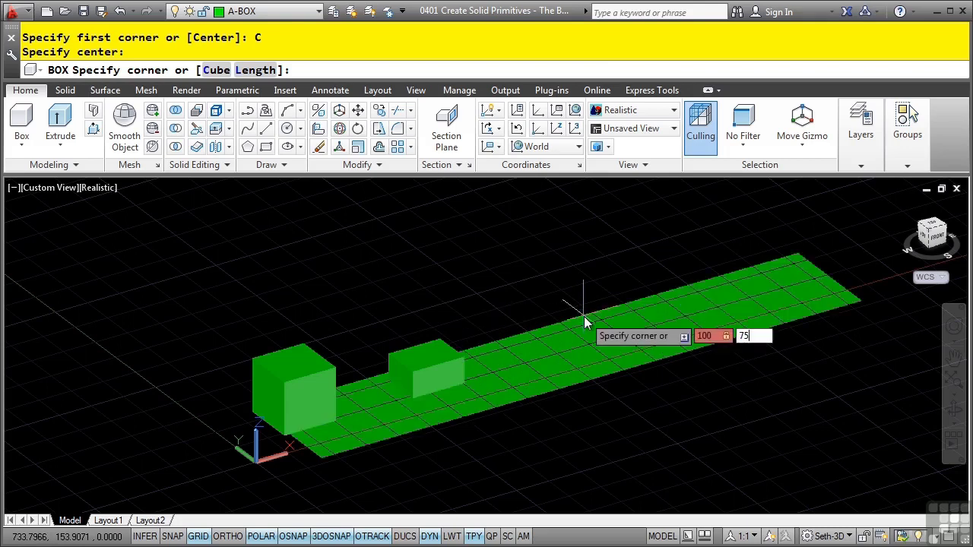
key(Return)
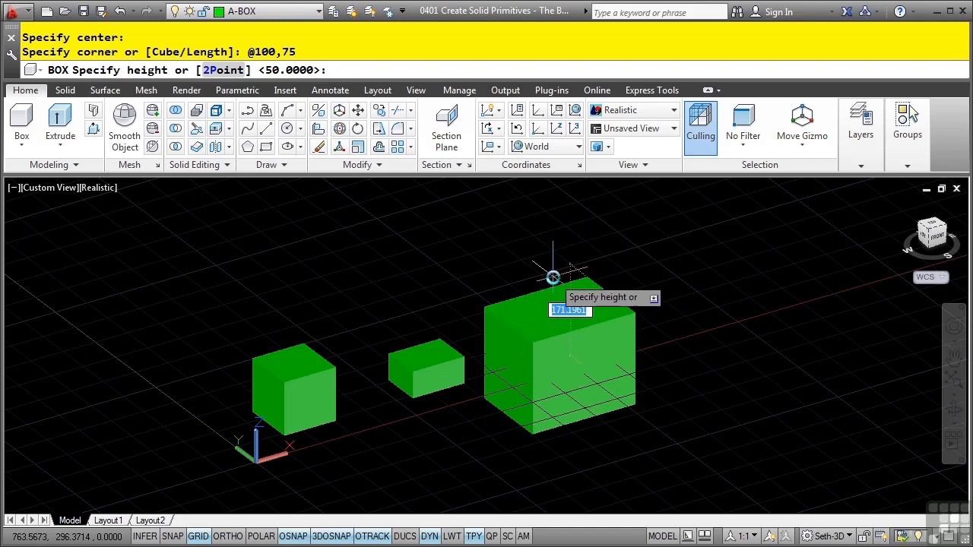
text(25)
key(Return)
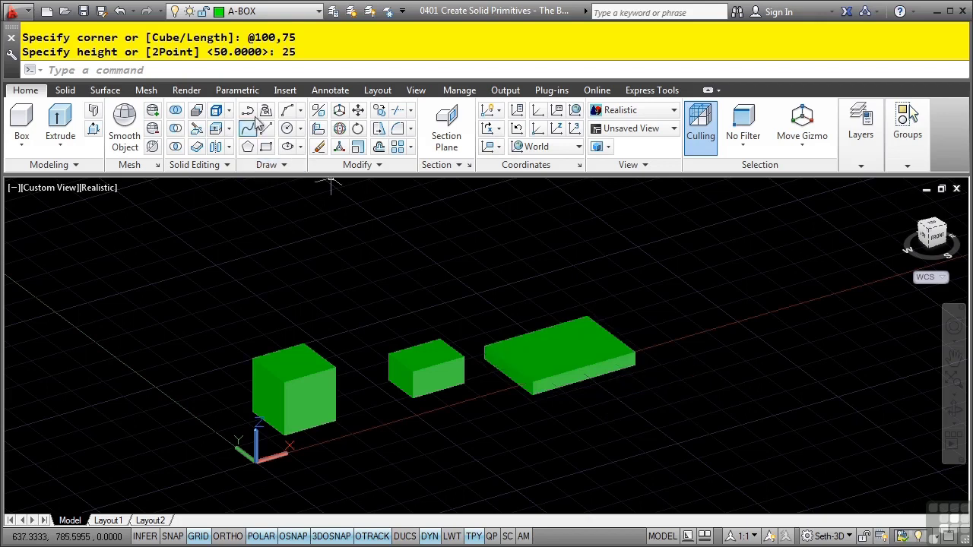
Step: Make A-SPHERE current and draw a radius-50 sphere left of the boxes
click(311, 16)
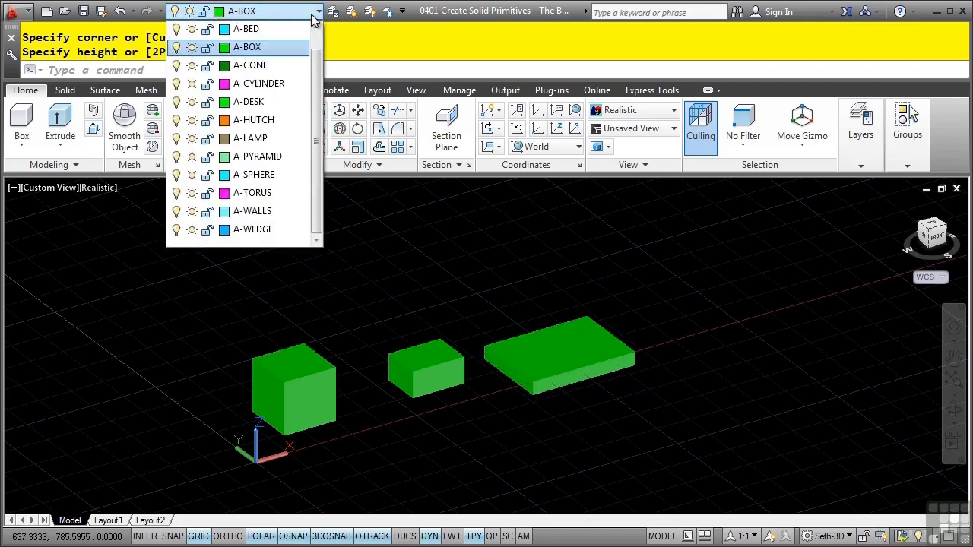
click(263, 174)
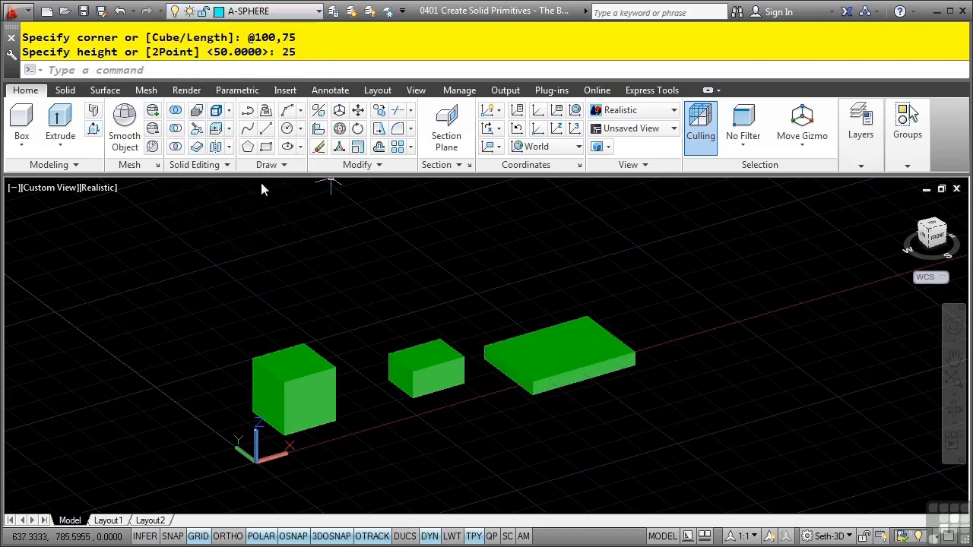
click(21, 140)
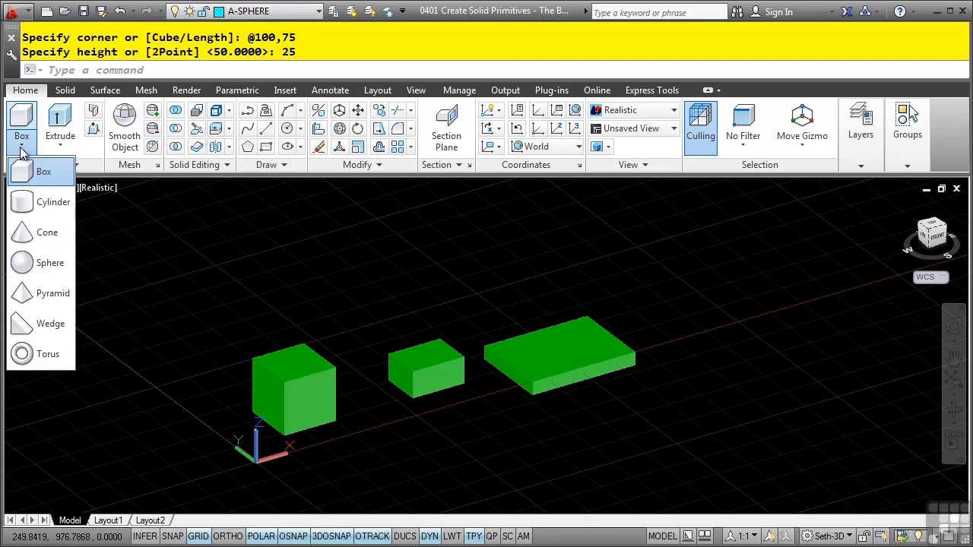
click(52, 262)
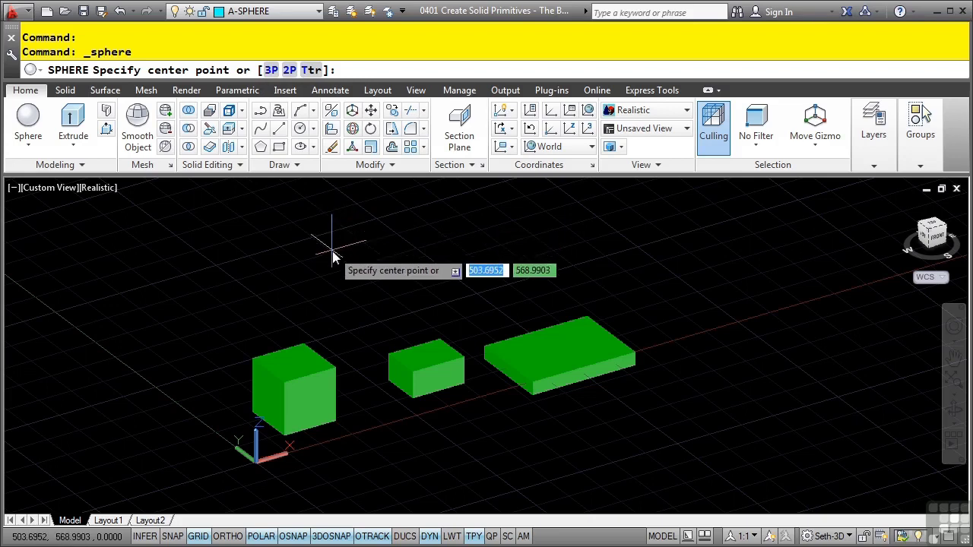
click(168, 319)
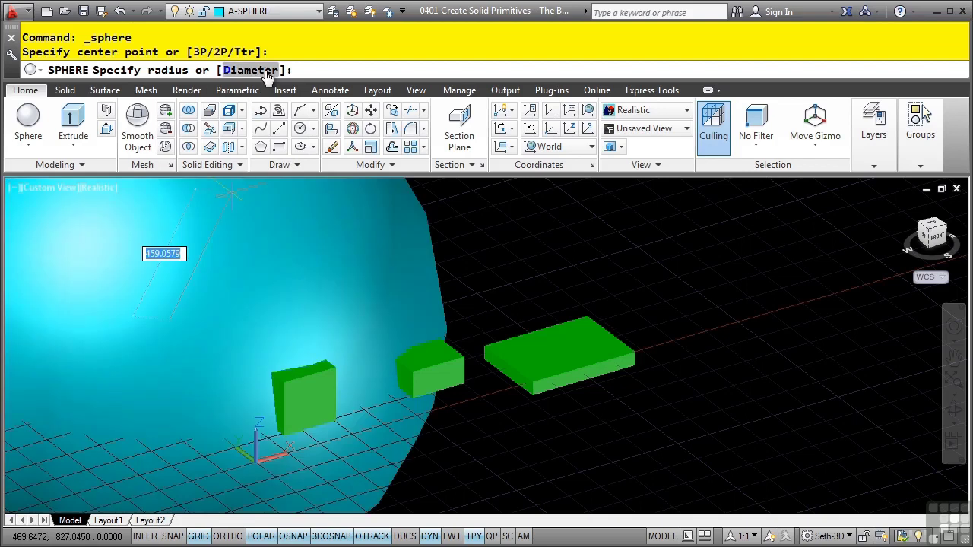
text(50)
key(Return)
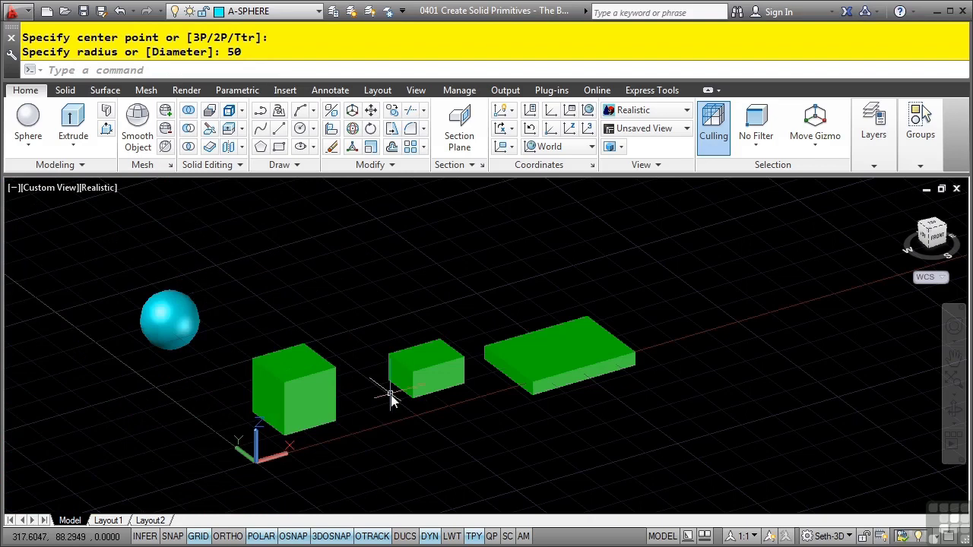
click(283, 10)
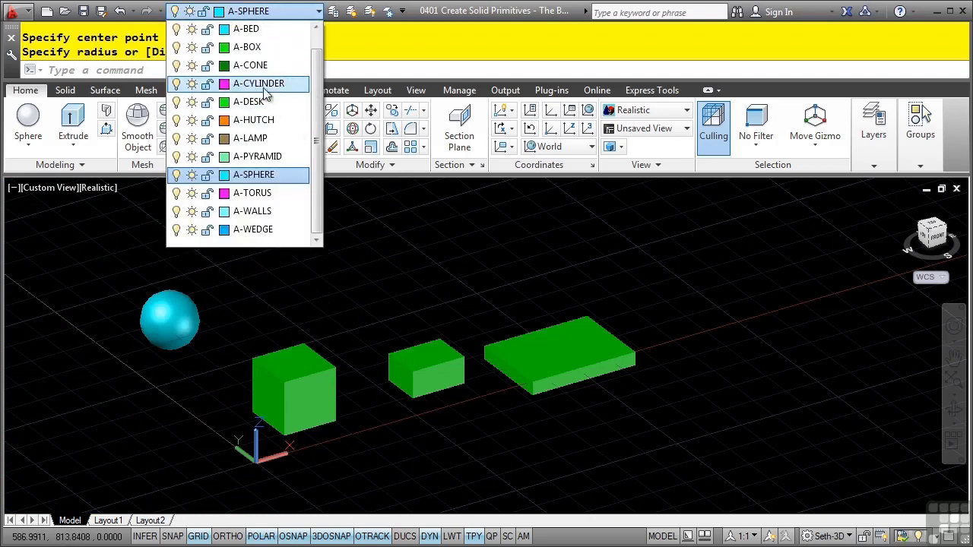
Step: Make A-CYLINDER current and draw a radius-25, height-50 cylinder behind the cube
click(266, 85)
click(27, 145)
click(50, 203)
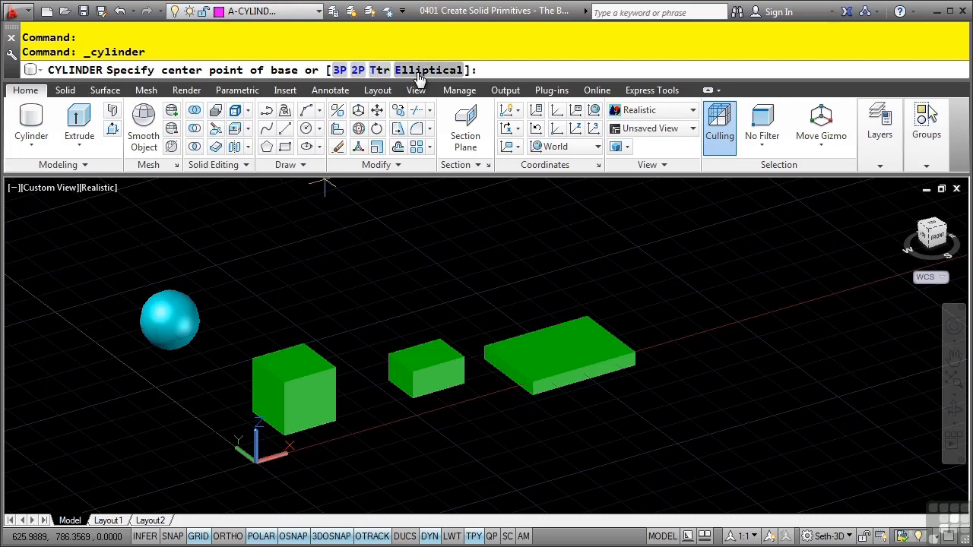
click(308, 323)
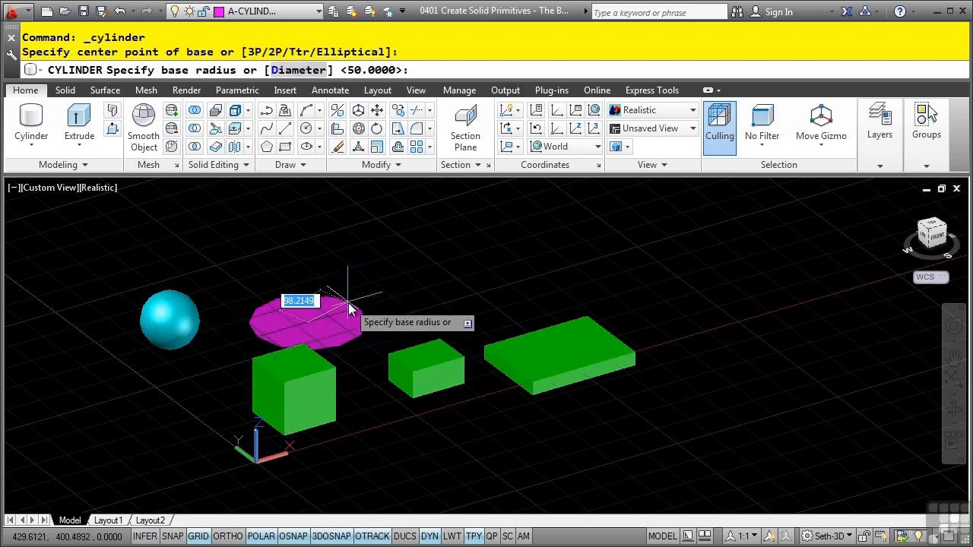
text(25)
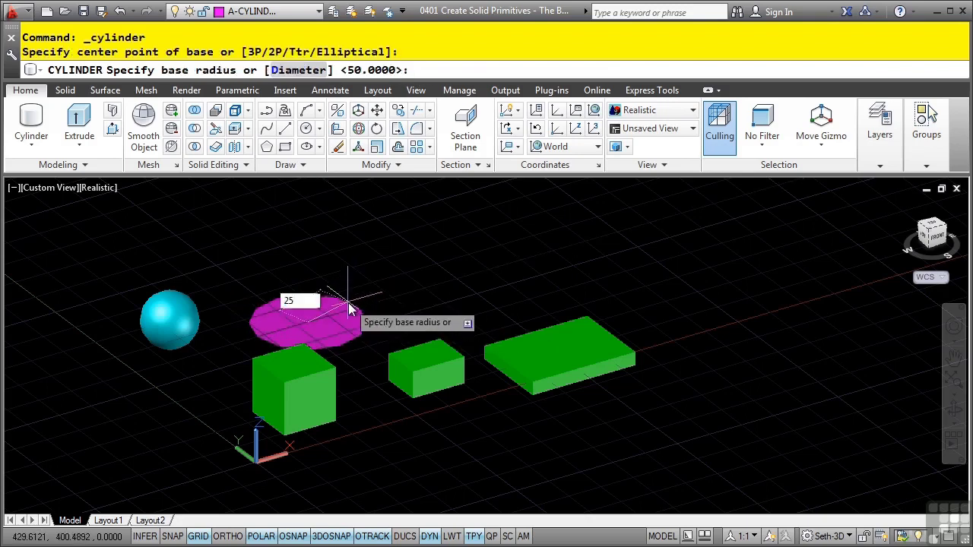
key(Return)
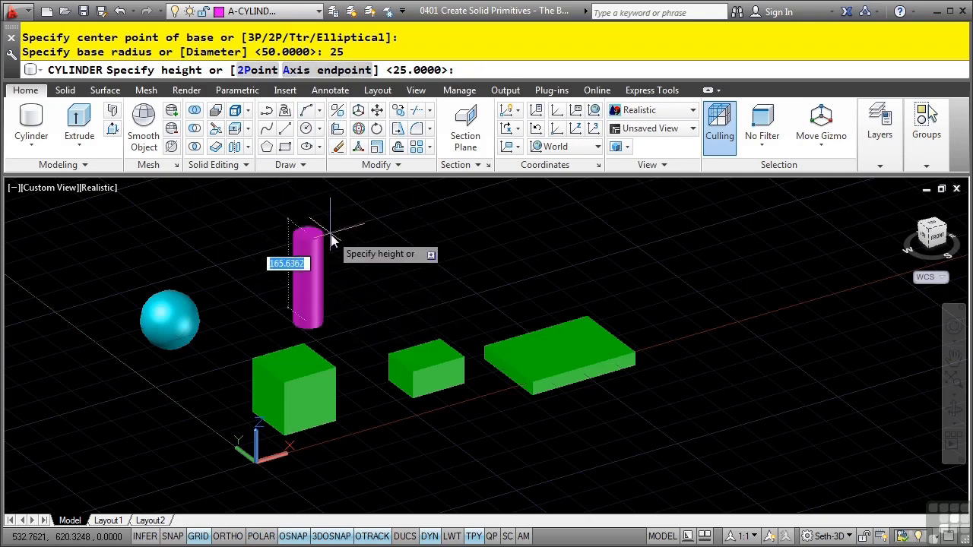
text(0)
key(Return)
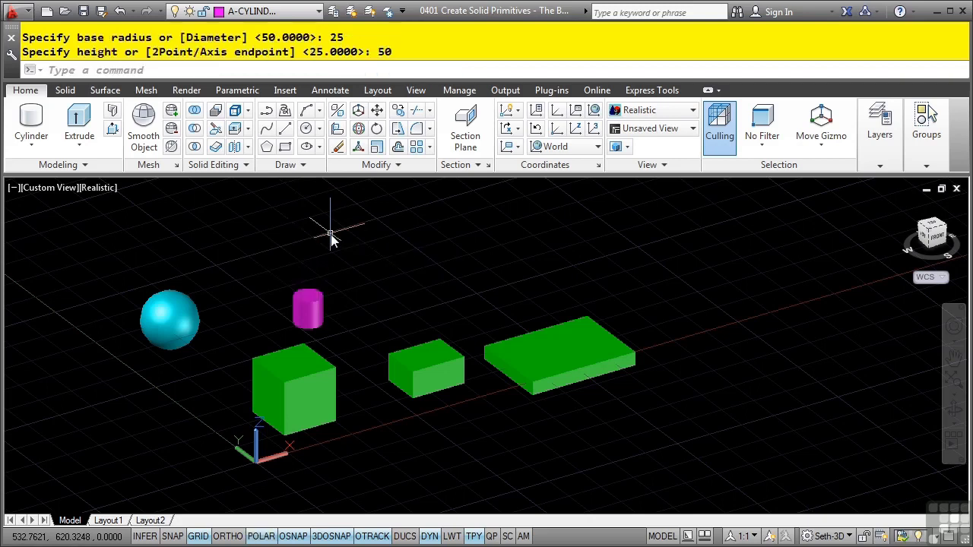
key(Escape)
key(Return)
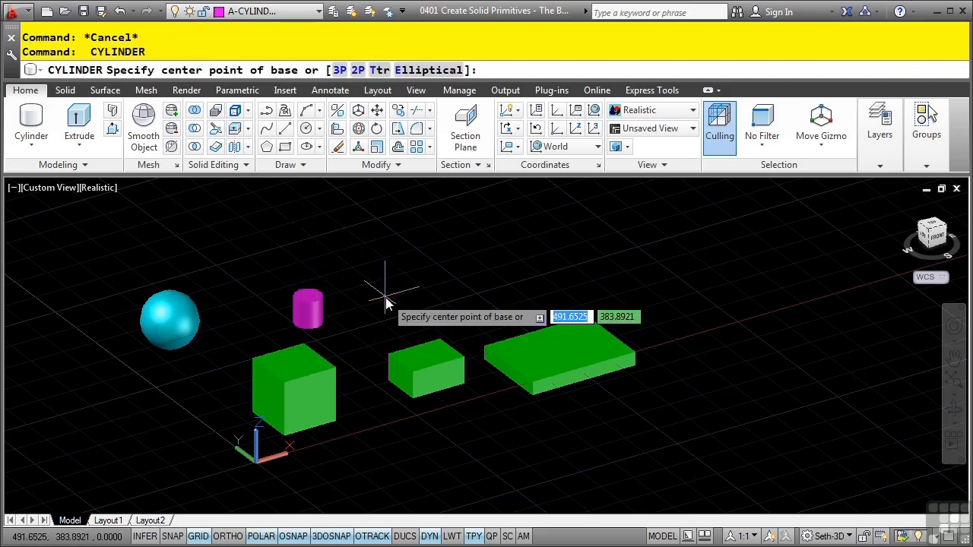
Step: Draw an elliptical-base cylinder 50 tall, picking both axis endpoints, behind the boxes
click(428, 70)
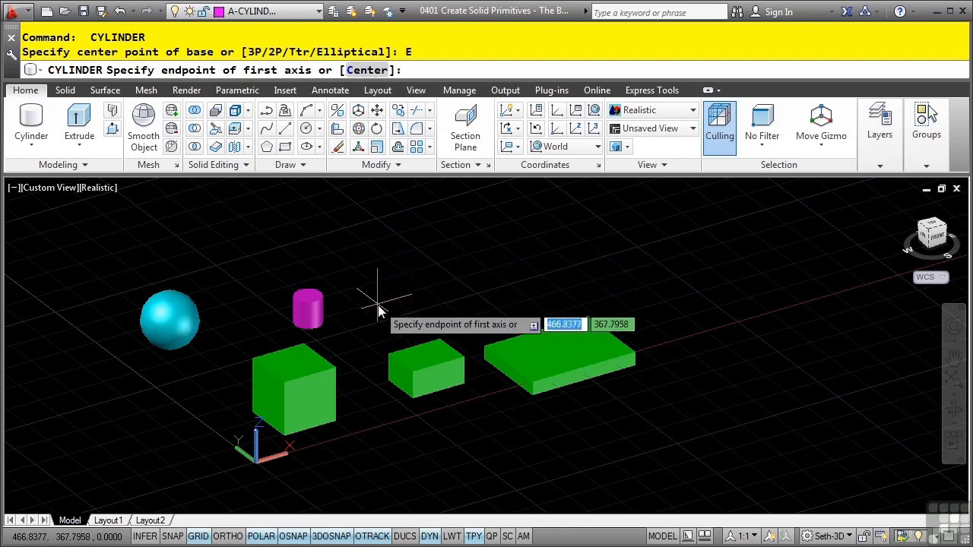
mouse_move(309, 322)
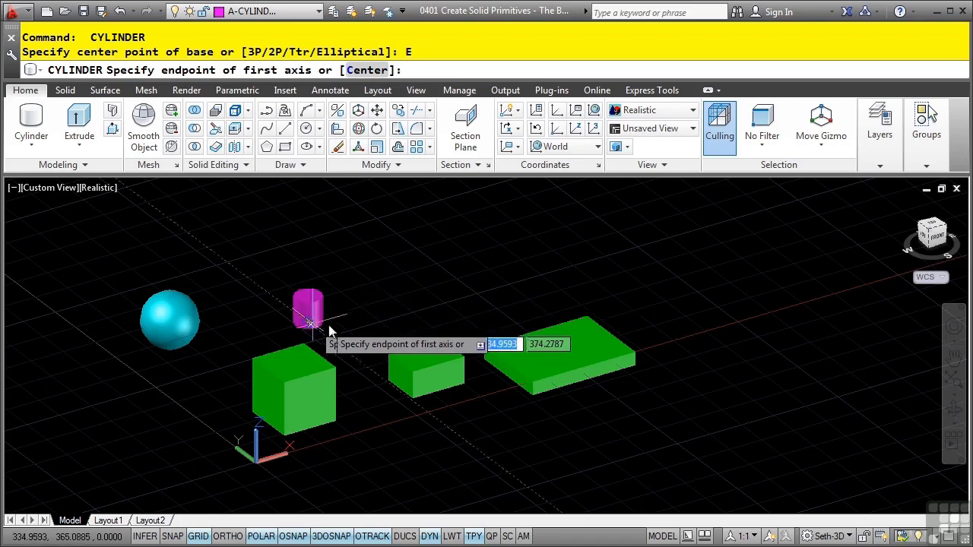
click(383, 302)
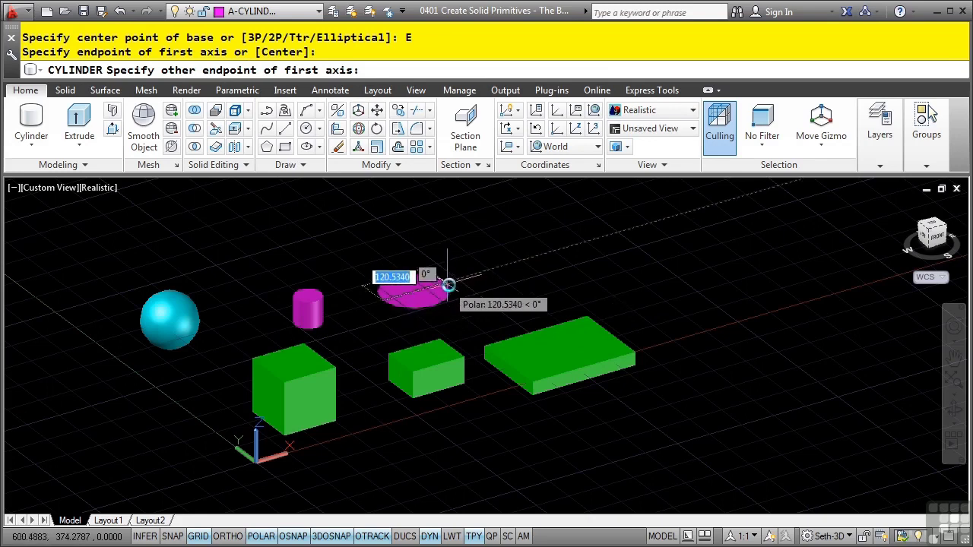
click(432, 279)
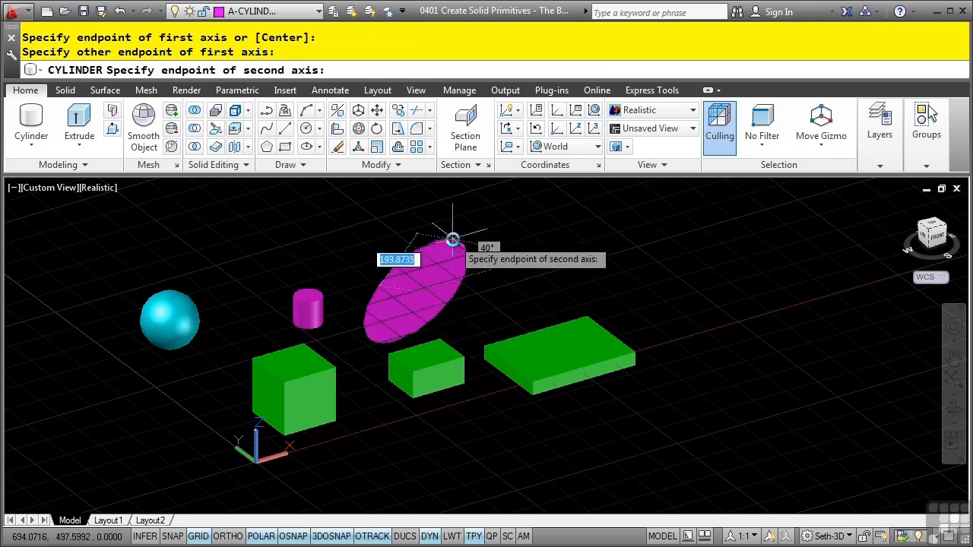
click(478, 272)
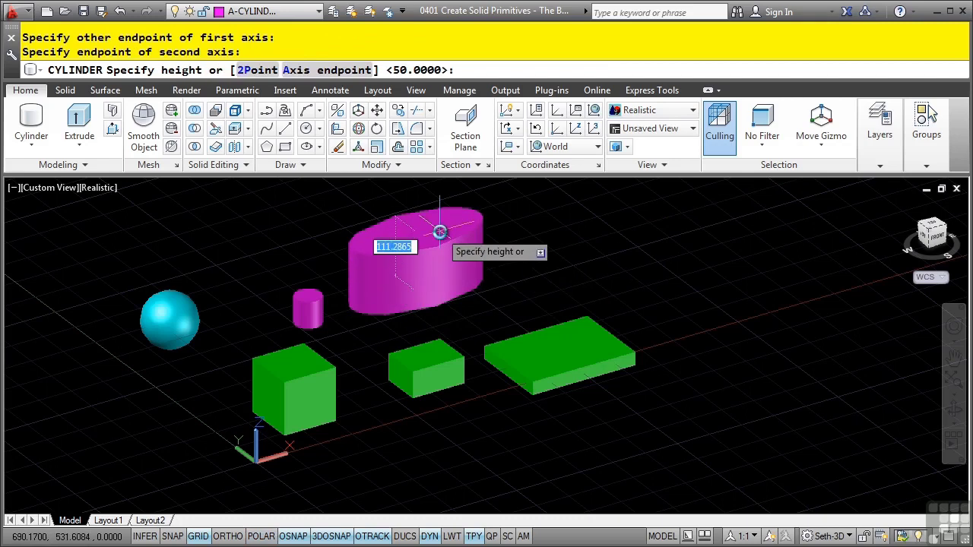
text(50)
key(Return)
click(272, 11)
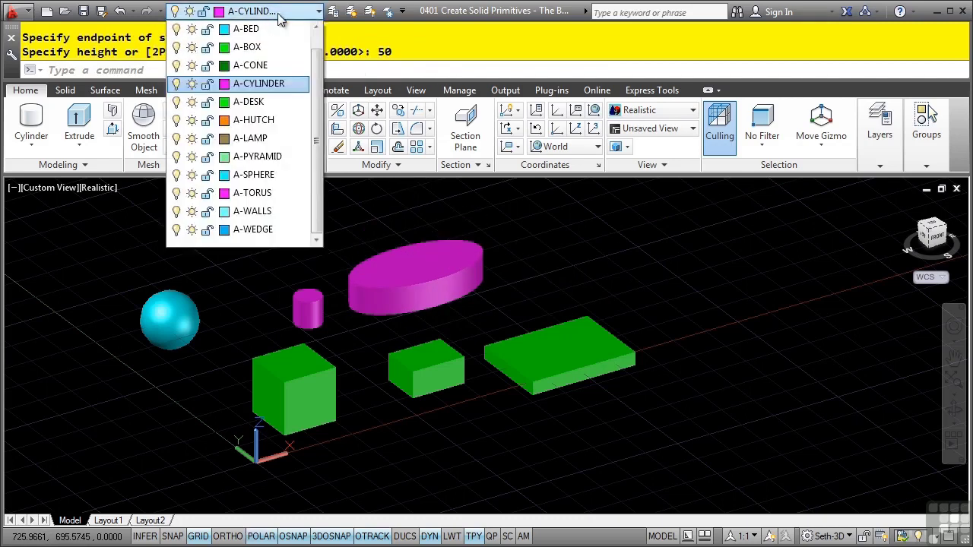
Step: On layer A-CONE, draw a cone with base radius 50, top radius 25, height 100
click(243, 60)
click(44, 142)
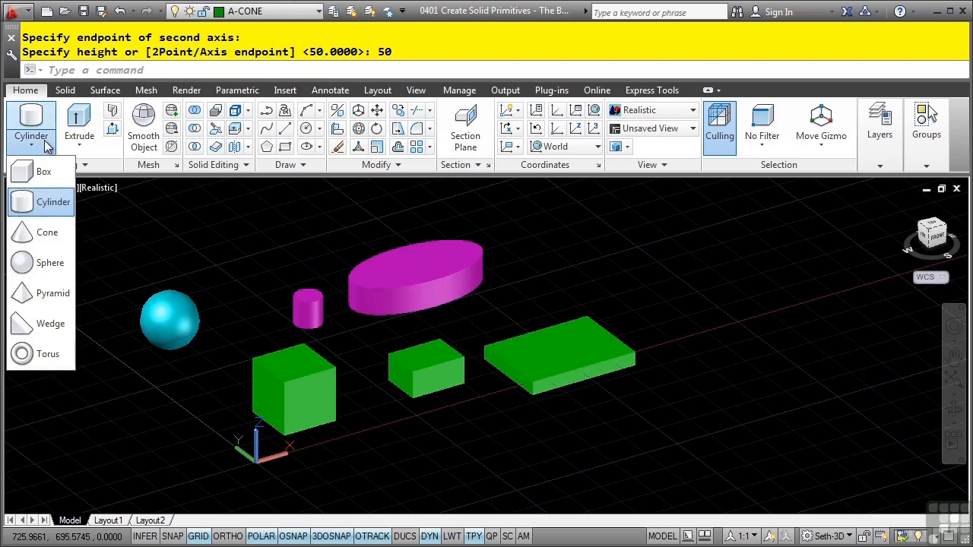
click(47, 233)
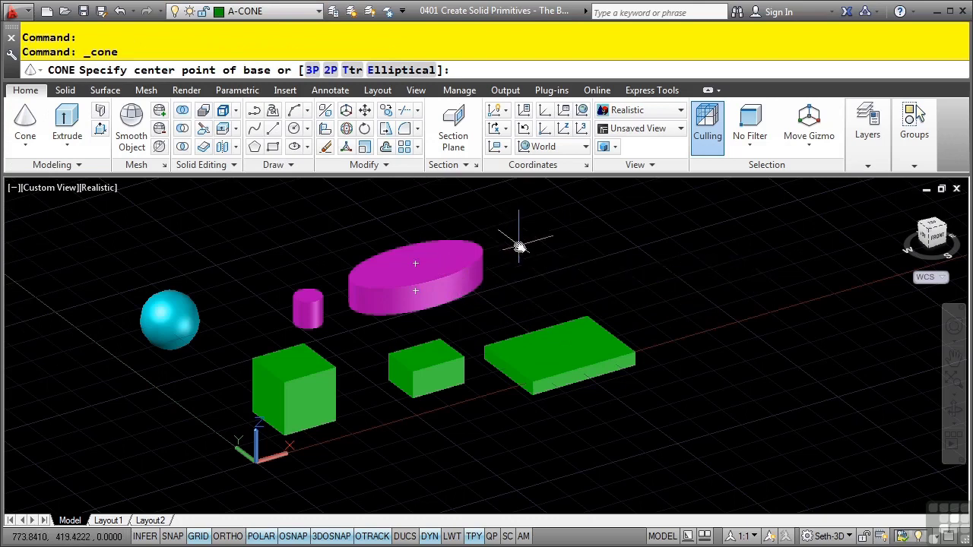
middle_drag(514, 235, 400, 291)
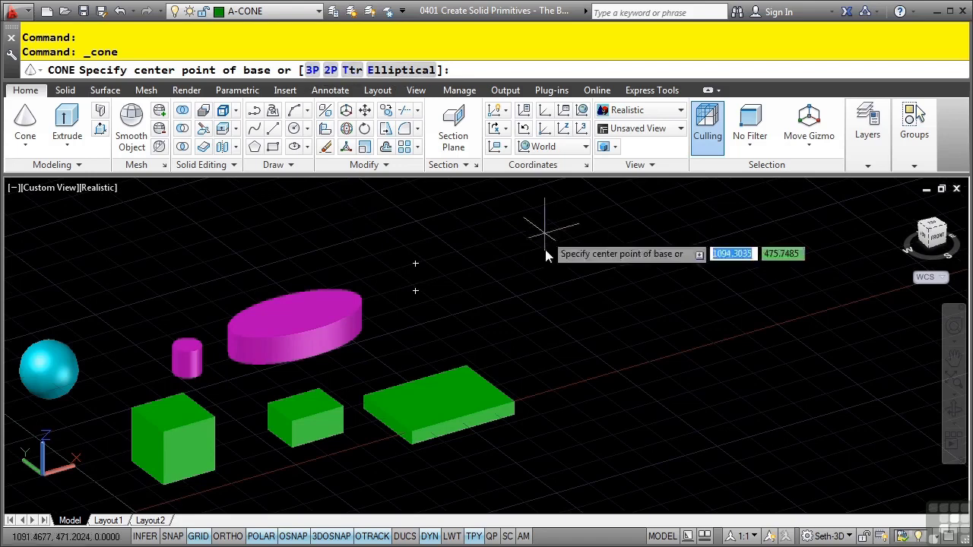
click(451, 305)
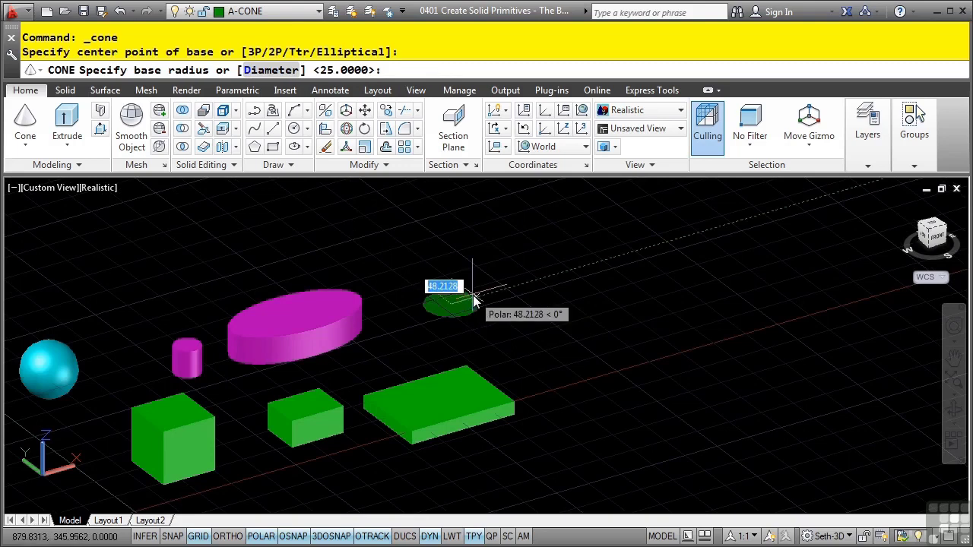
text(50)
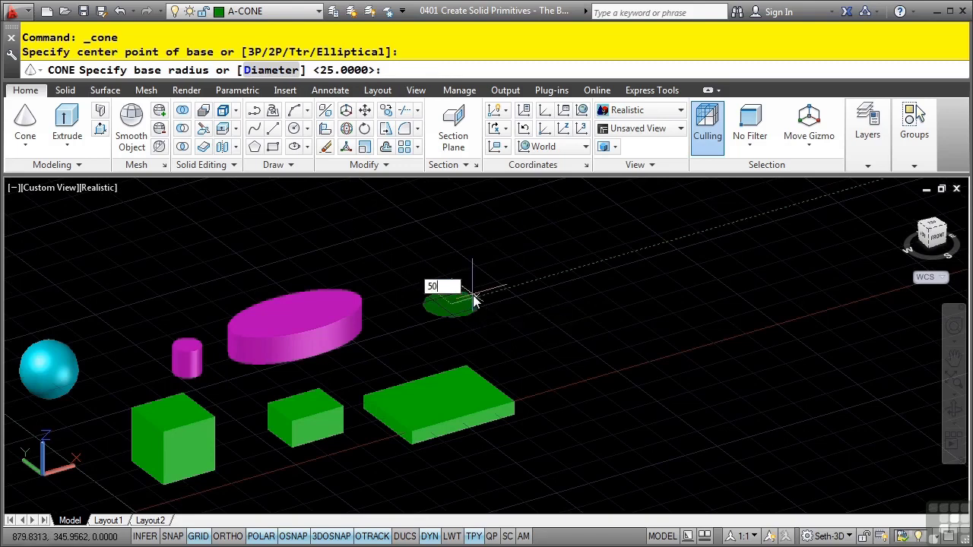
key(Return)
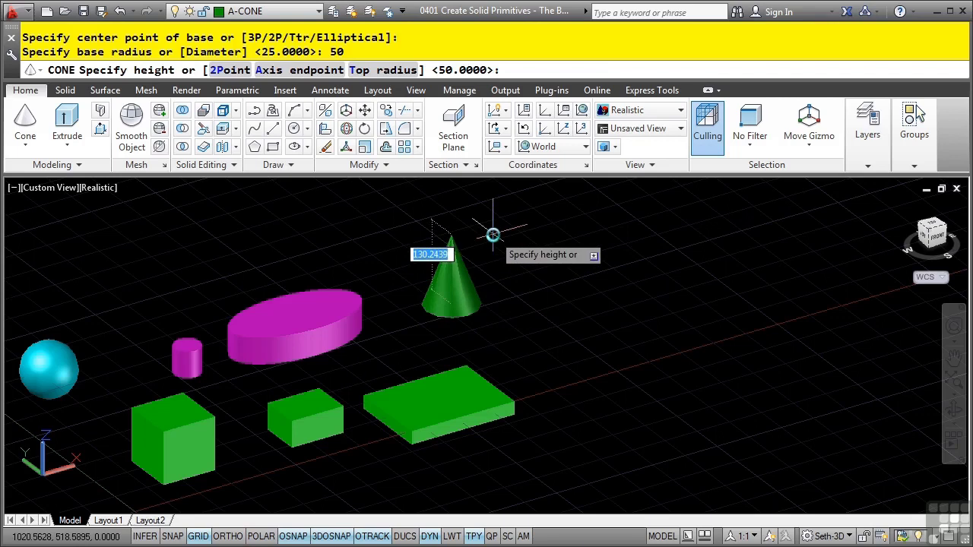
click(373, 72)
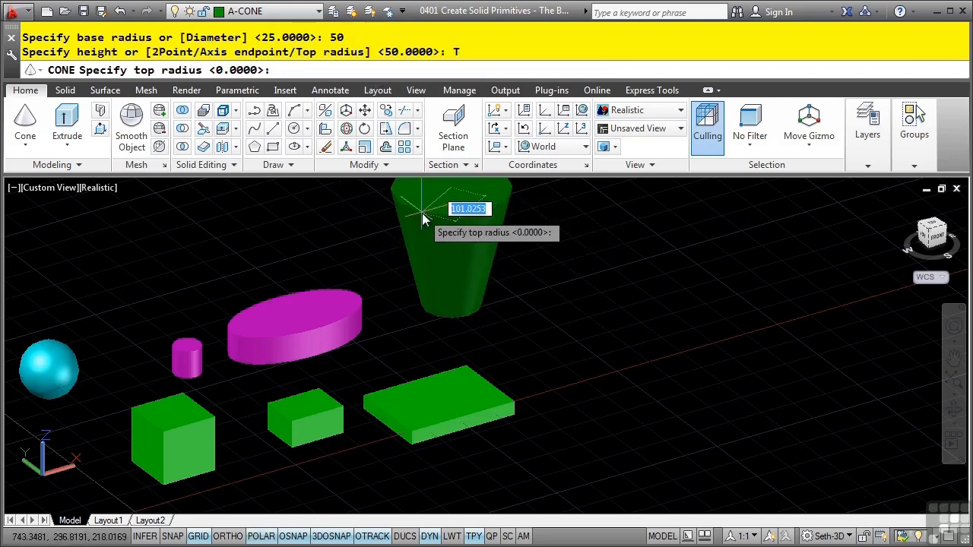
text(25)
key(Return)
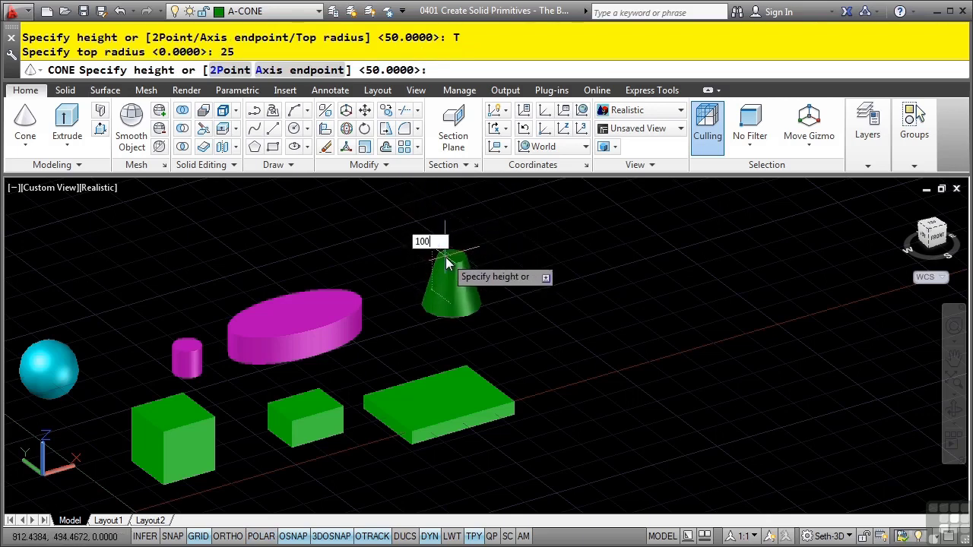
key(Return)
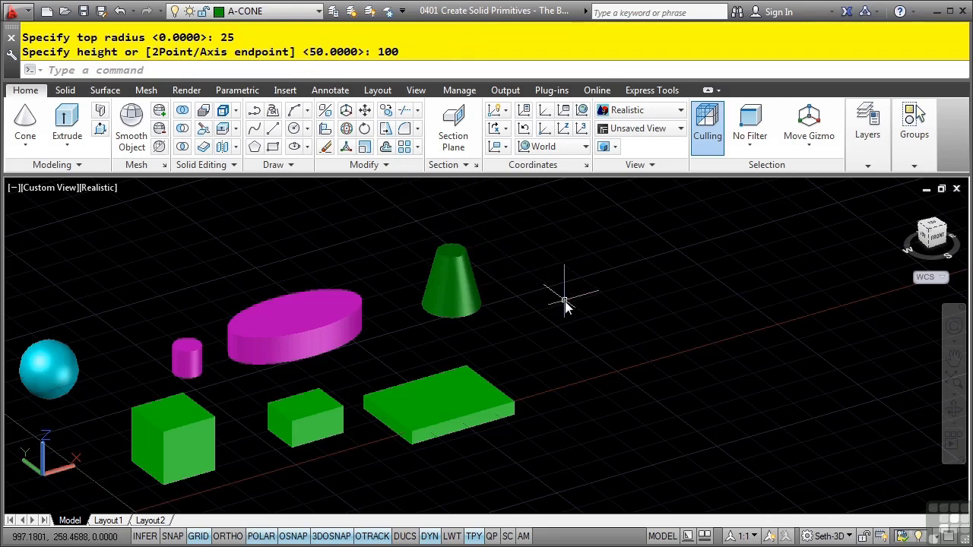
click(250, 11)
Step: Make A-WEDGE current, start Wedge, and recentre the view around all the solids
click(255, 229)
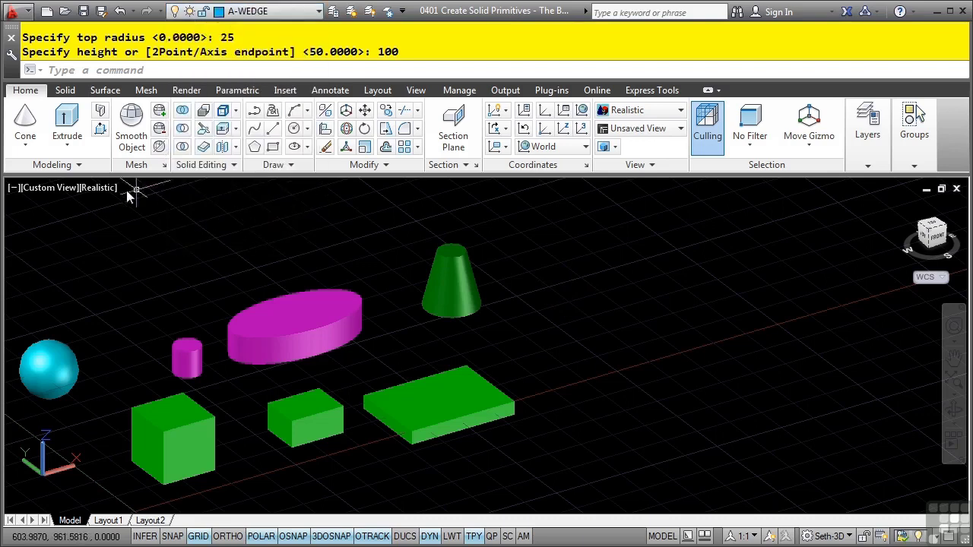
click(25, 145)
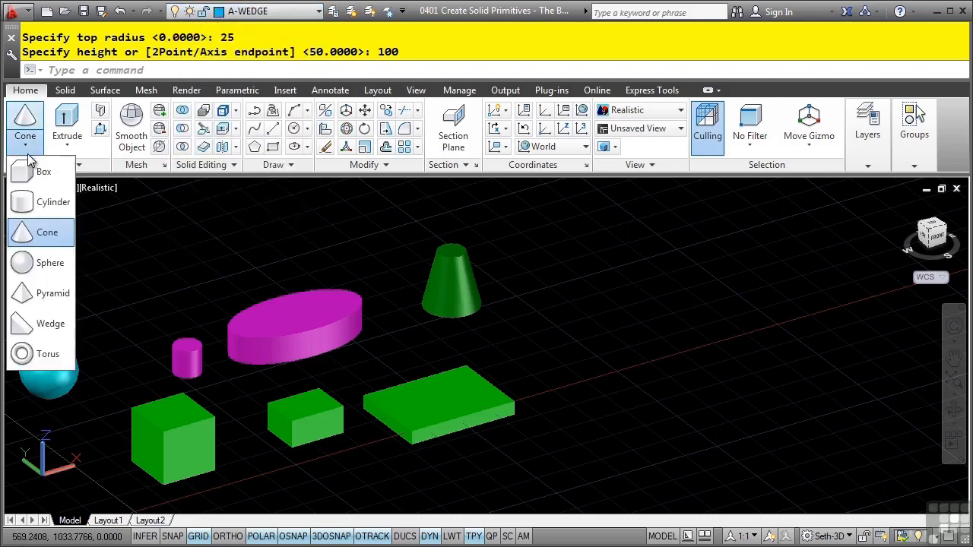
click(36, 324)
middle_drag(91, 261, 325, 334)
scroll(265, 317, down, 2)
middle_drag(265, 317, 275, 351)
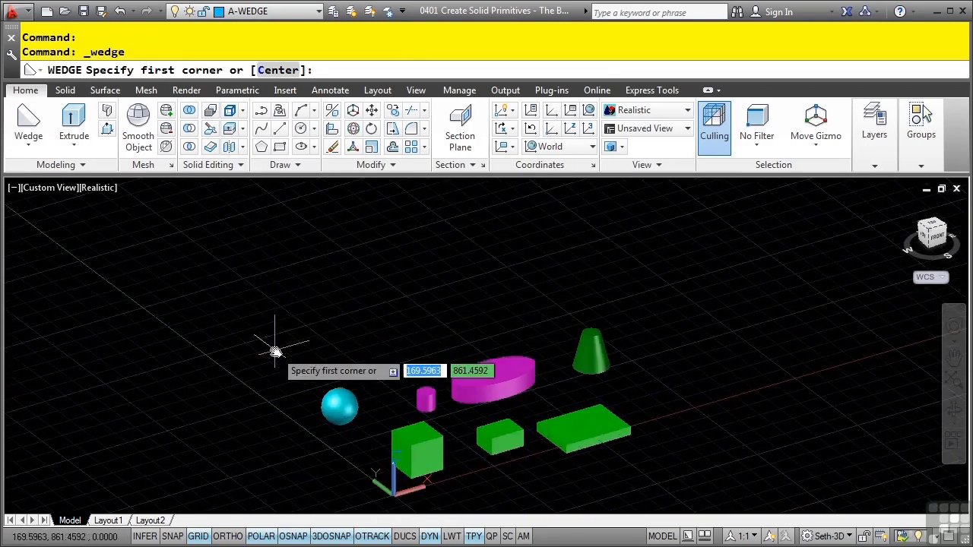
Step: Draw a wedge 100 long, 75 wide and 50 high above the sphere
click(275, 351)
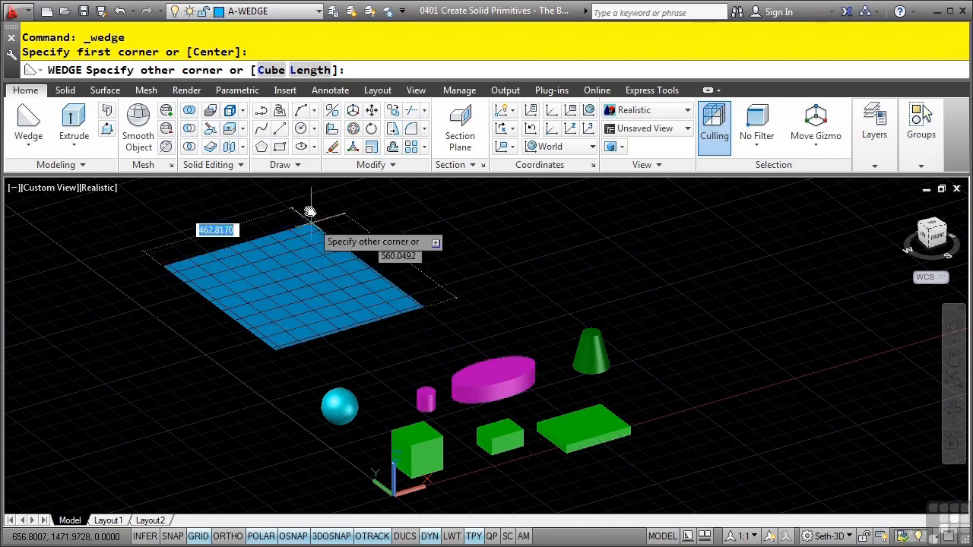
click(314, 70)
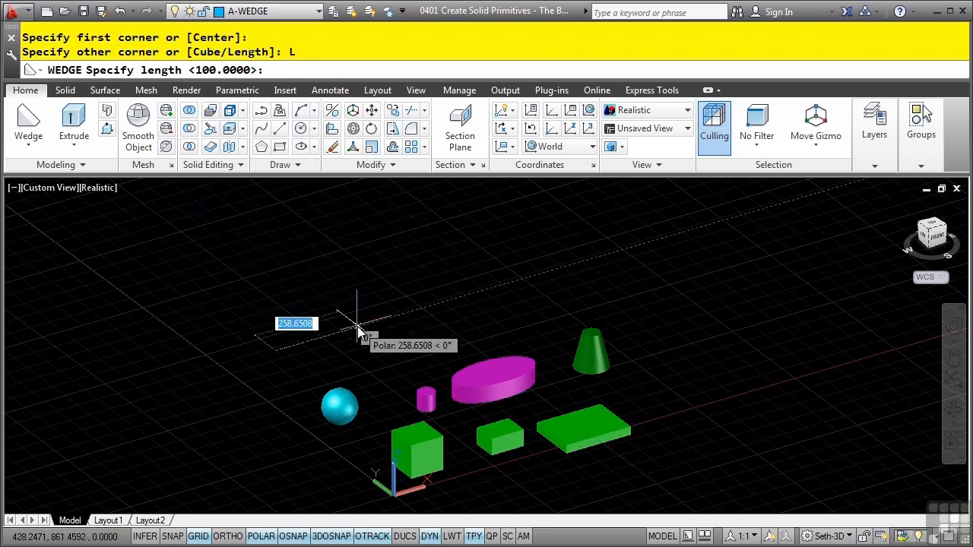
text(100)
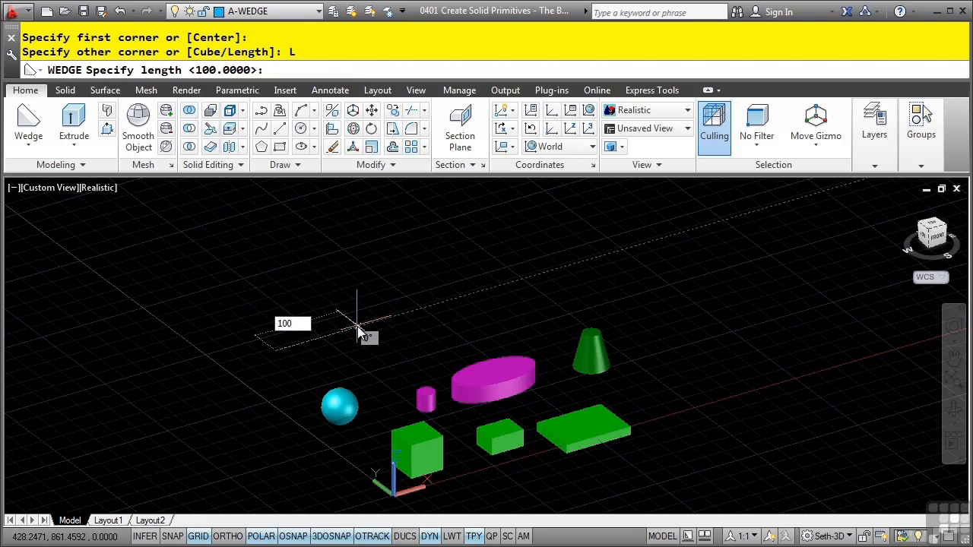
key(Return)
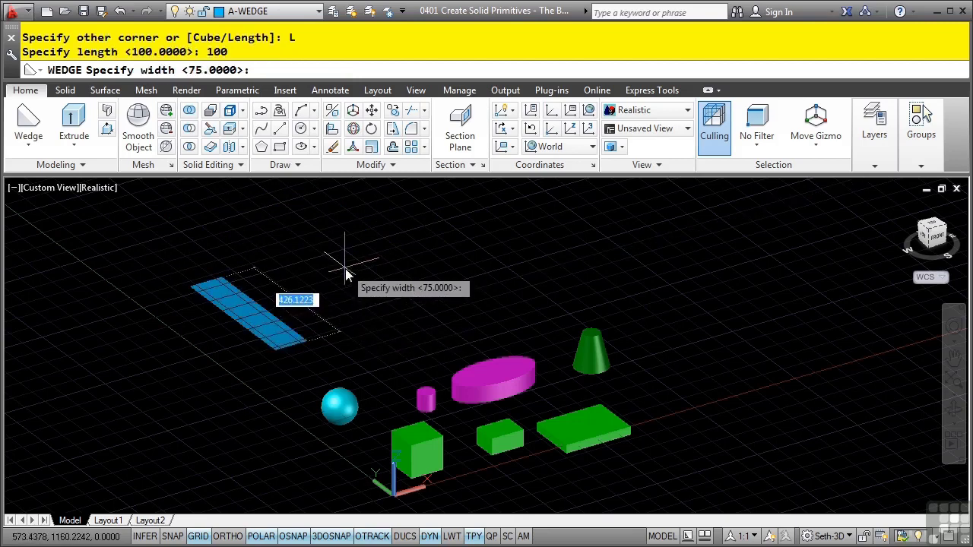
key(Return)
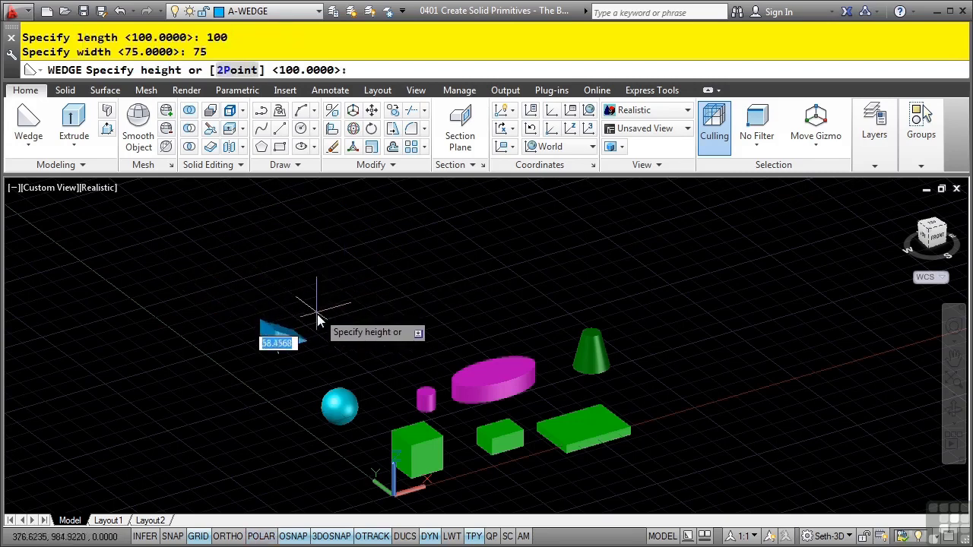
text(50)
key(Return)
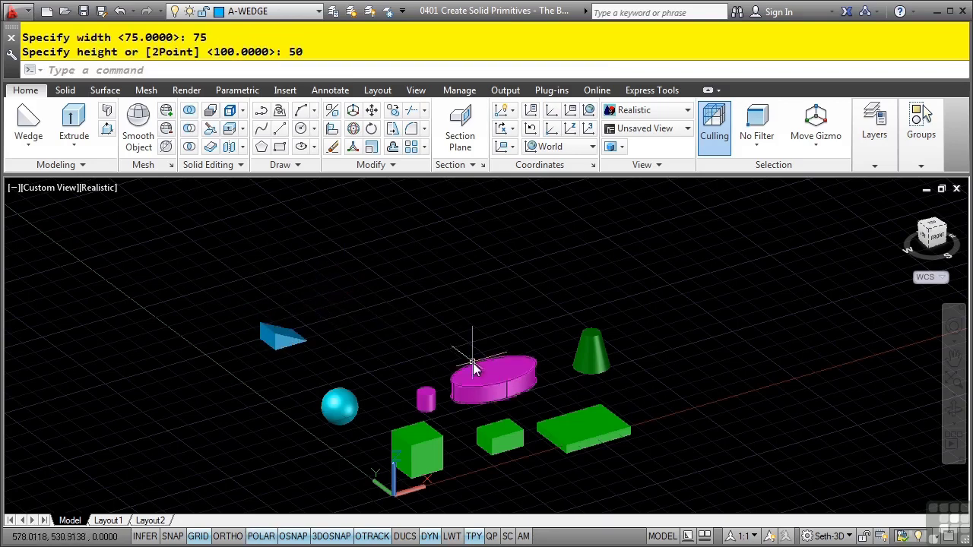
click(28, 120)
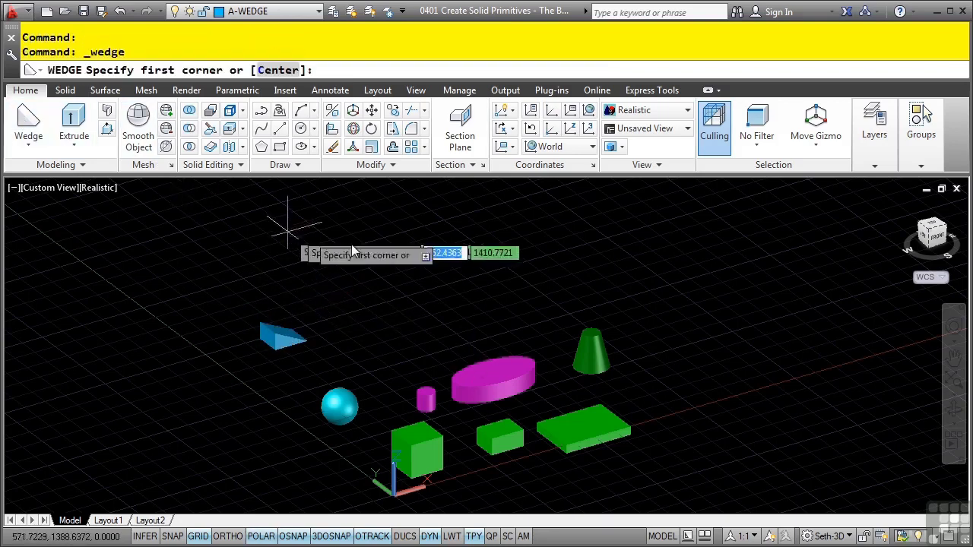
Step: Draw a second wedge placed by its centre: length 100, width 75, height 100
click(269, 70)
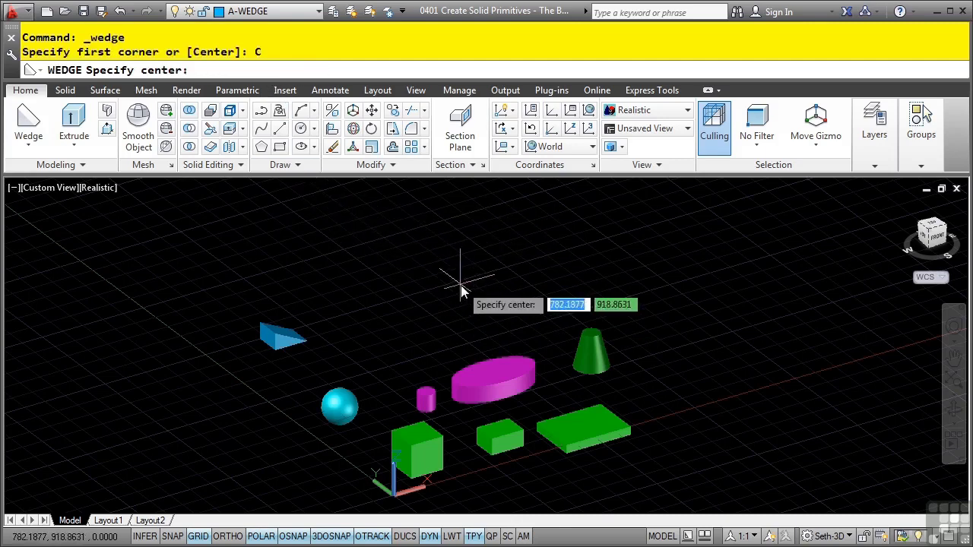
click(401, 350)
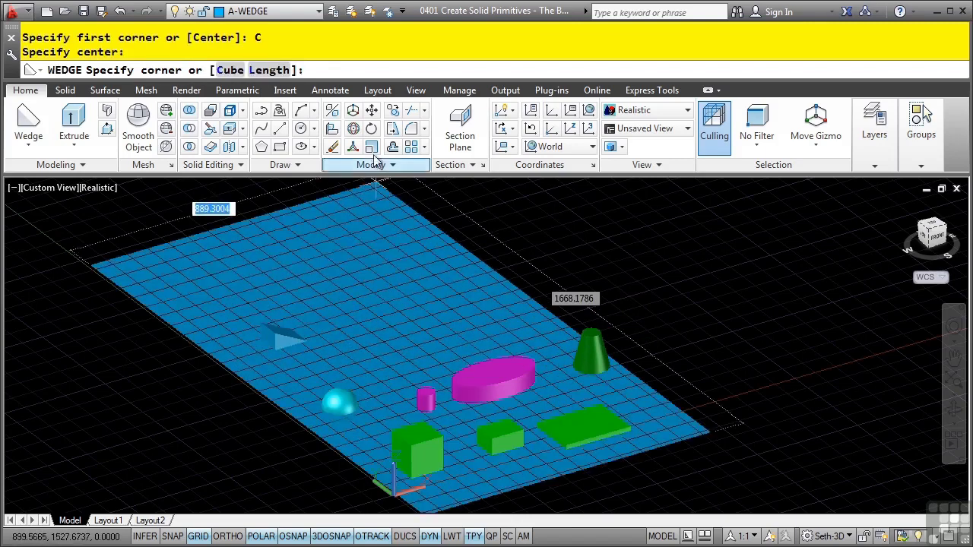
click(269, 70)
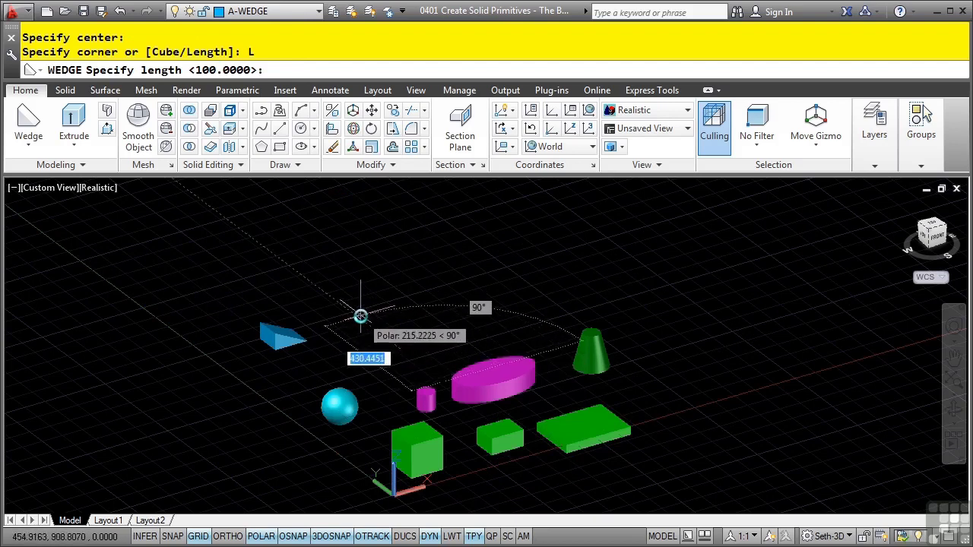
text(100)
key(Return)
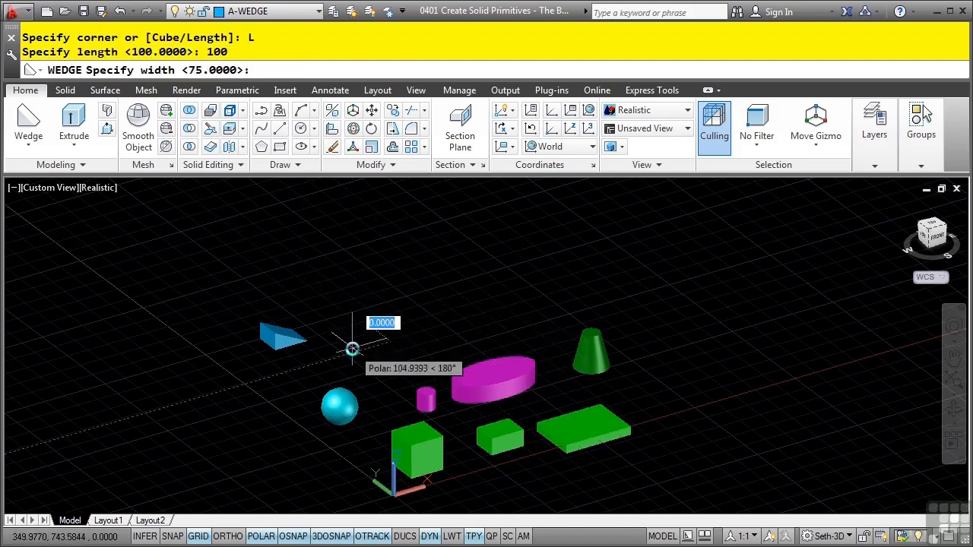
text(75)
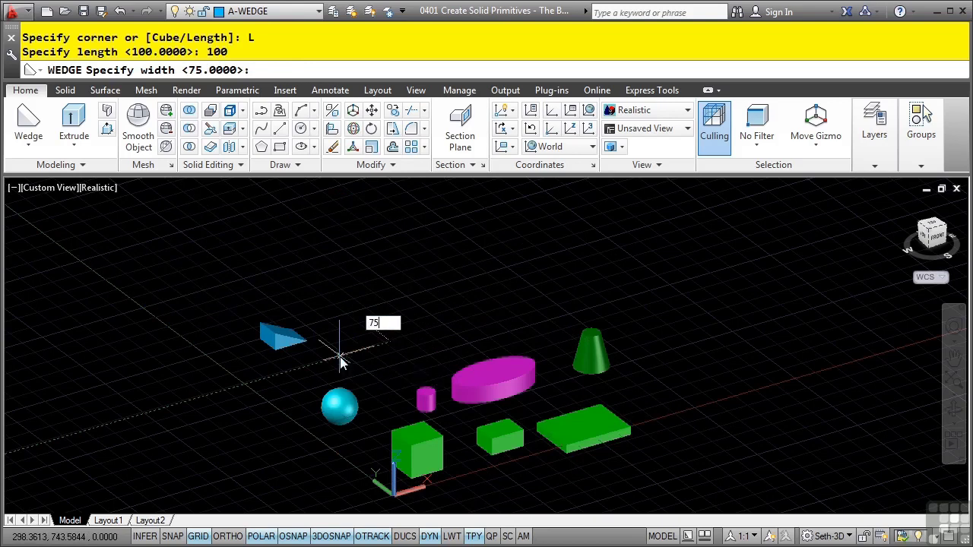
key(Return)
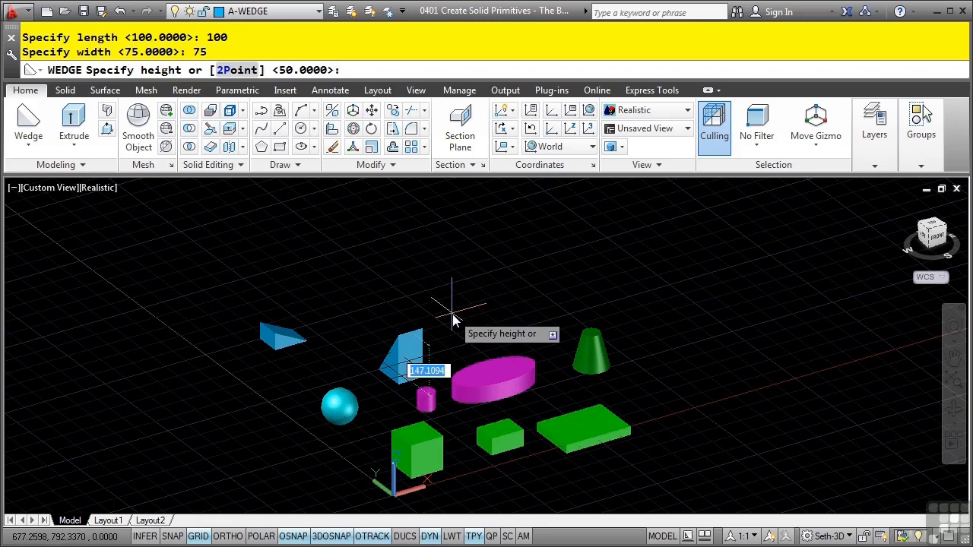
text(100)
key(Return)
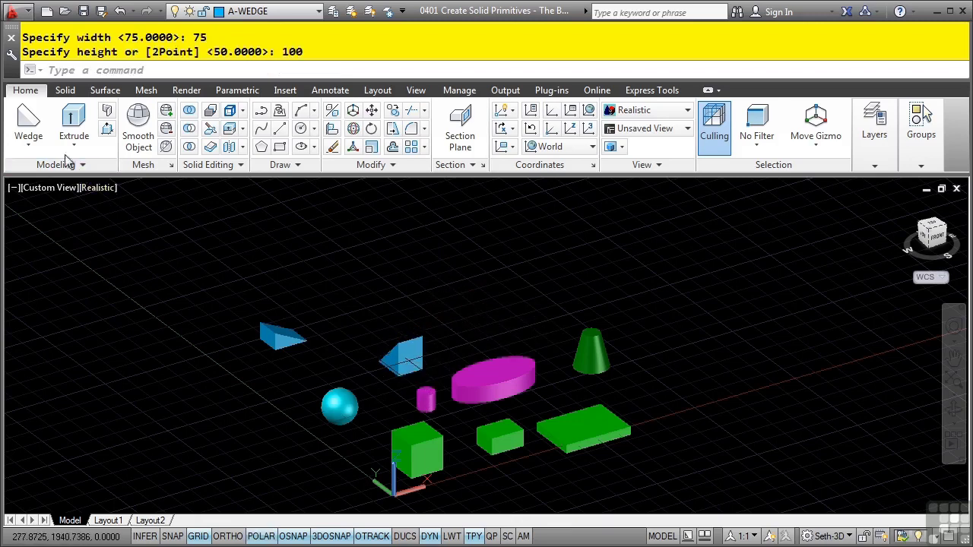
Step: On layer A-TORUS, draw a torus of radius 50 and tube radius 10 behind the cone
click(304, 10)
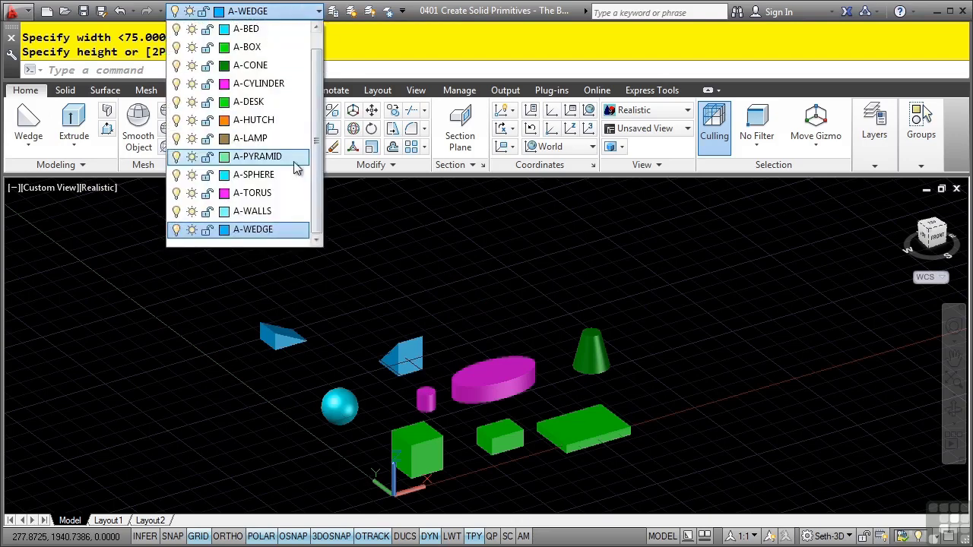
click(254, 192)
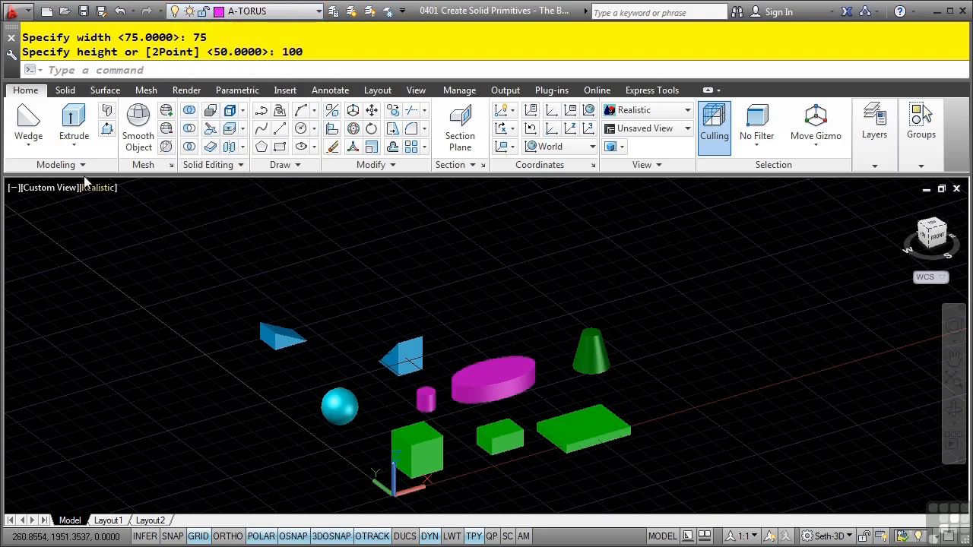
click(24, 150)
click(22, 353)
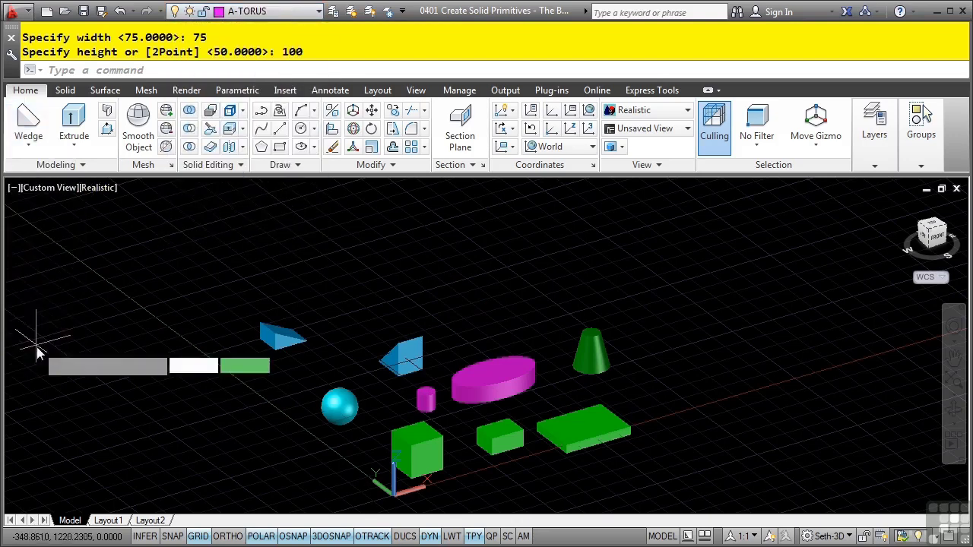
middle_drag(570, 358, 494, 348)
scroll(456, 337, up, 2)
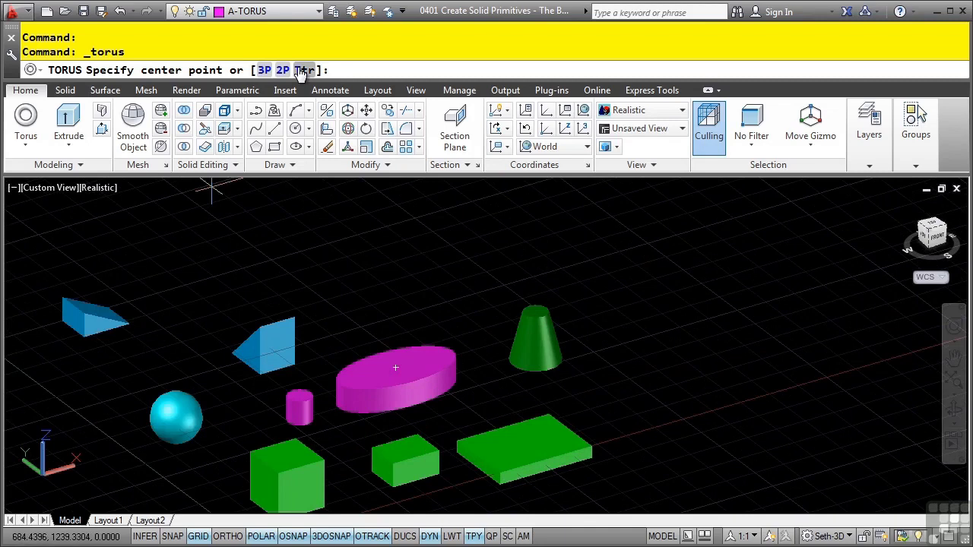
click(440, 306)
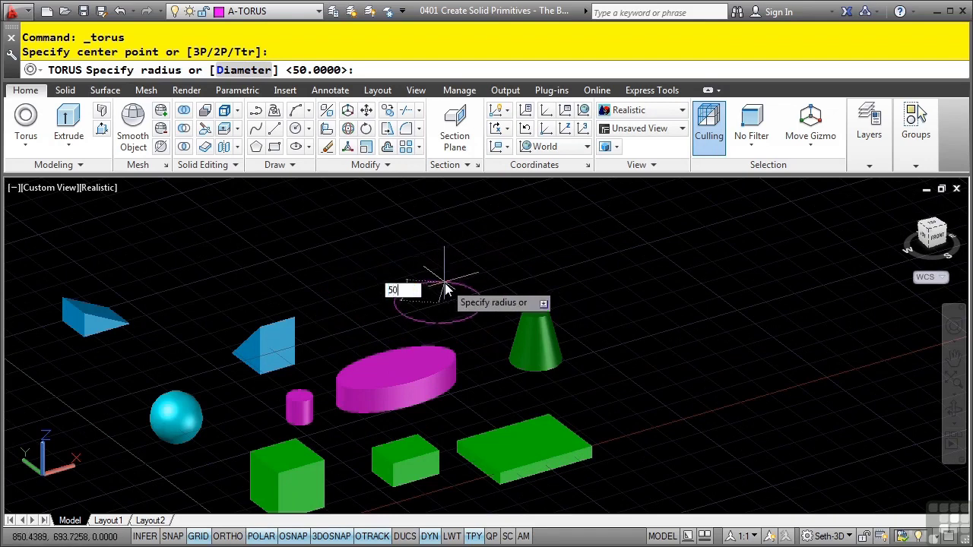
key(Return)
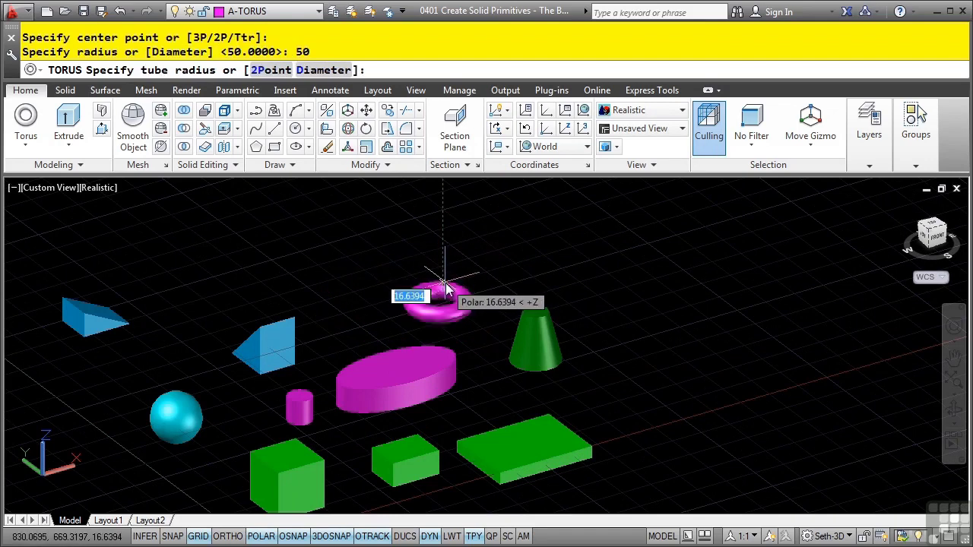
scroll(440, 288, up, 4)
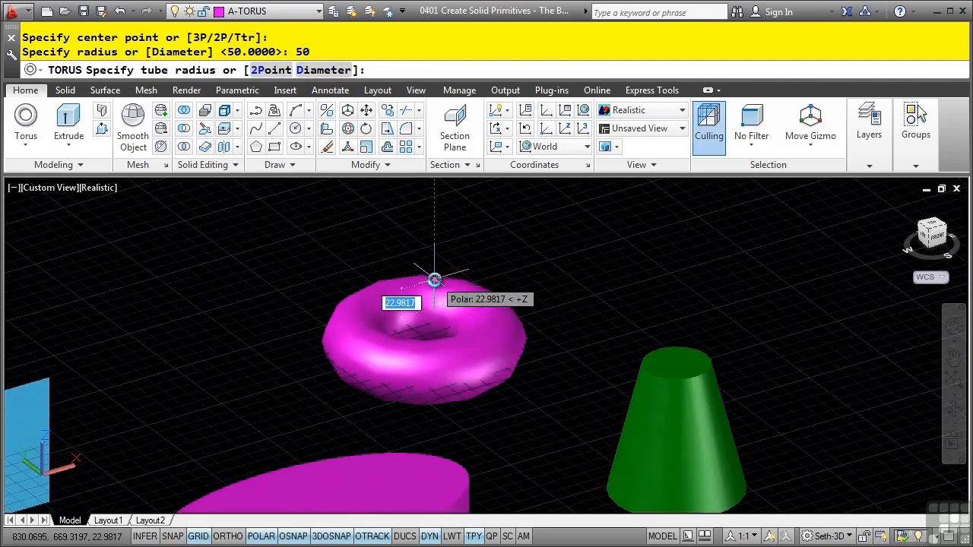
text(10)
key(Return)
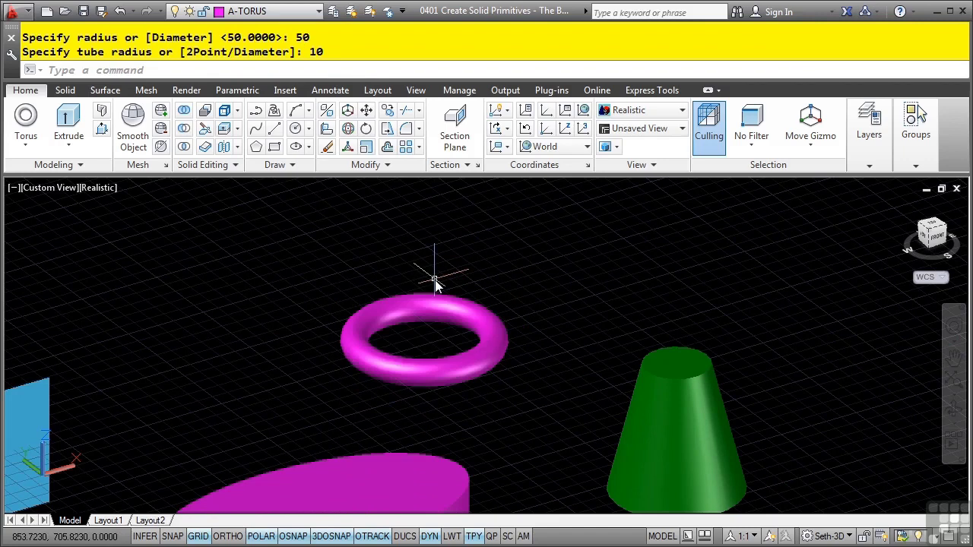
Step: Make A-PYRAMID the current layer
click(293, 9)
click(271, 156)
click(26, 144)
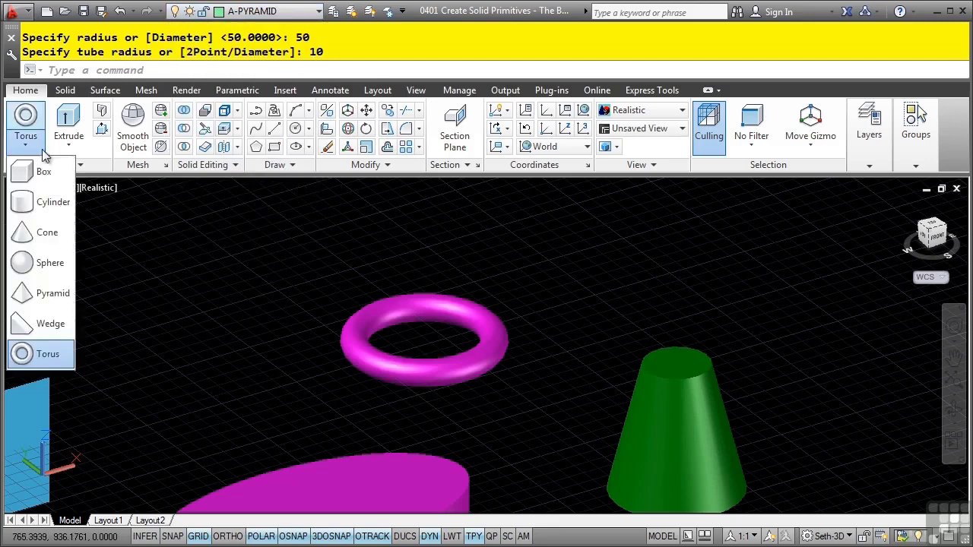
Step: Create a six-sided pyramid behind the cone with base radius 50 and height 100
click(46, 296)
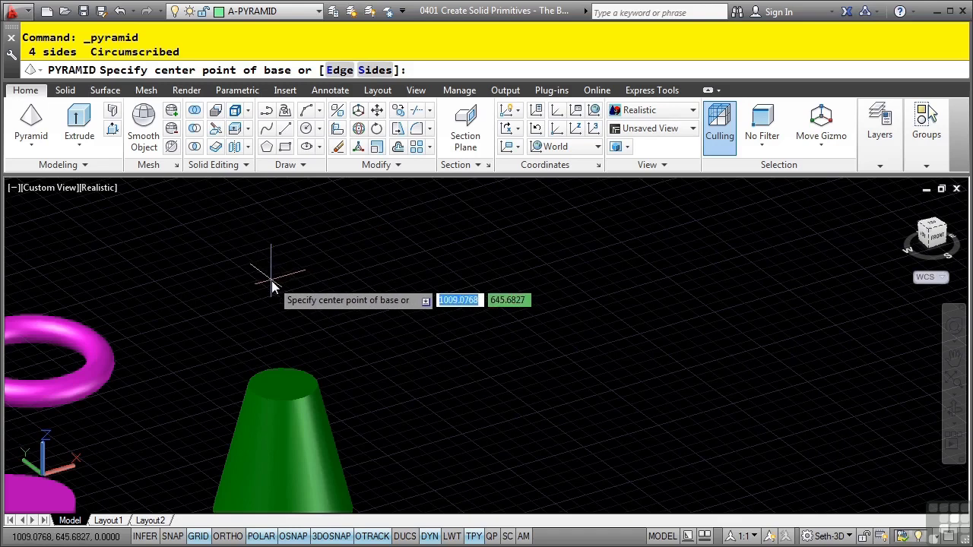
text(s)
key(Return)
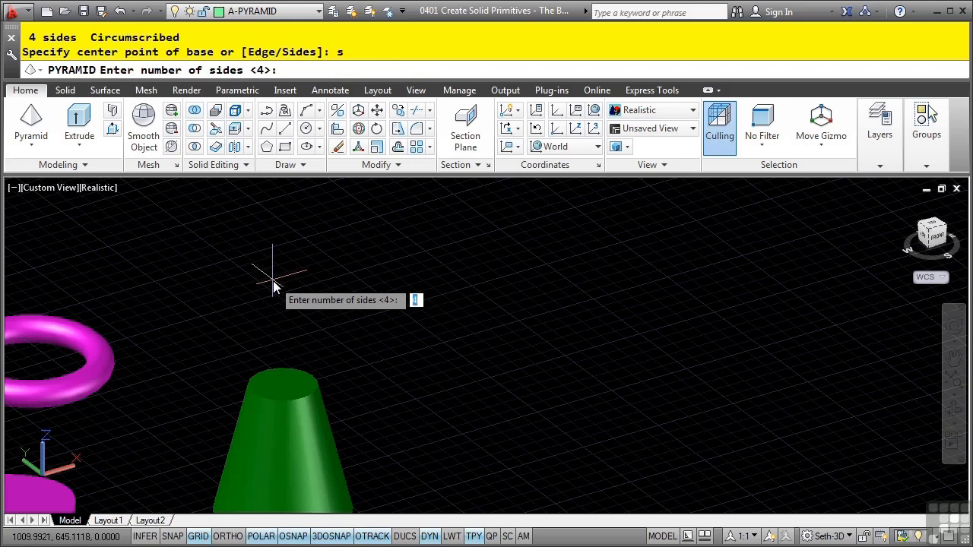
text(6)
key(Return)
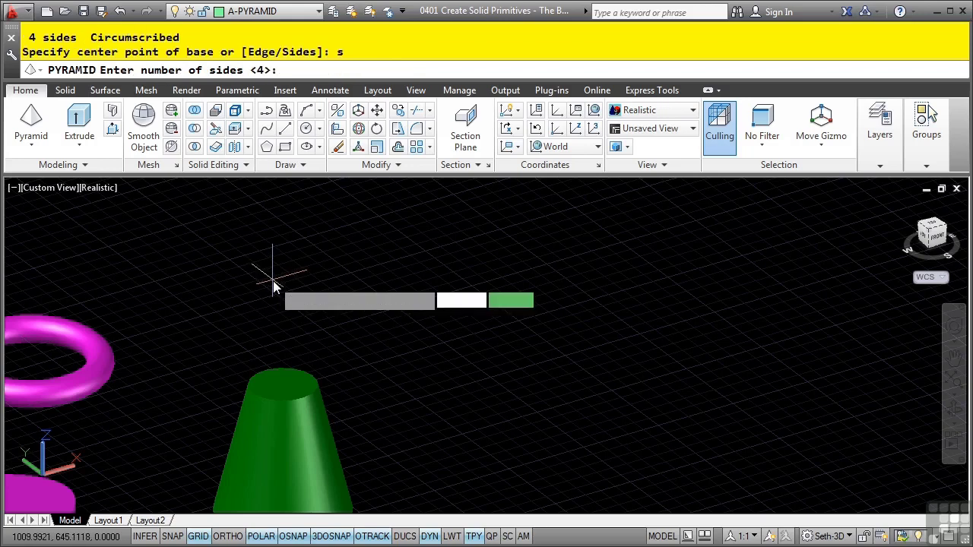
click(244, 333)
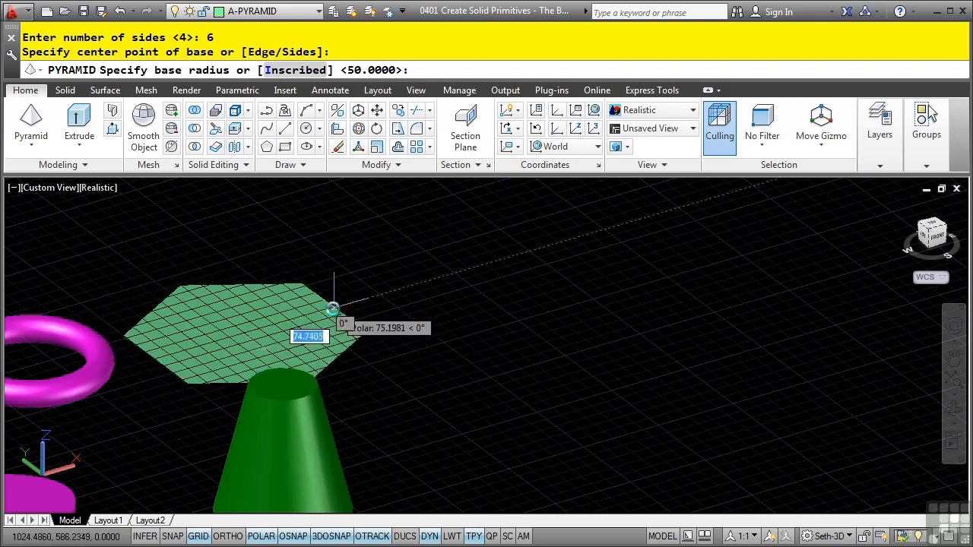
text(50)
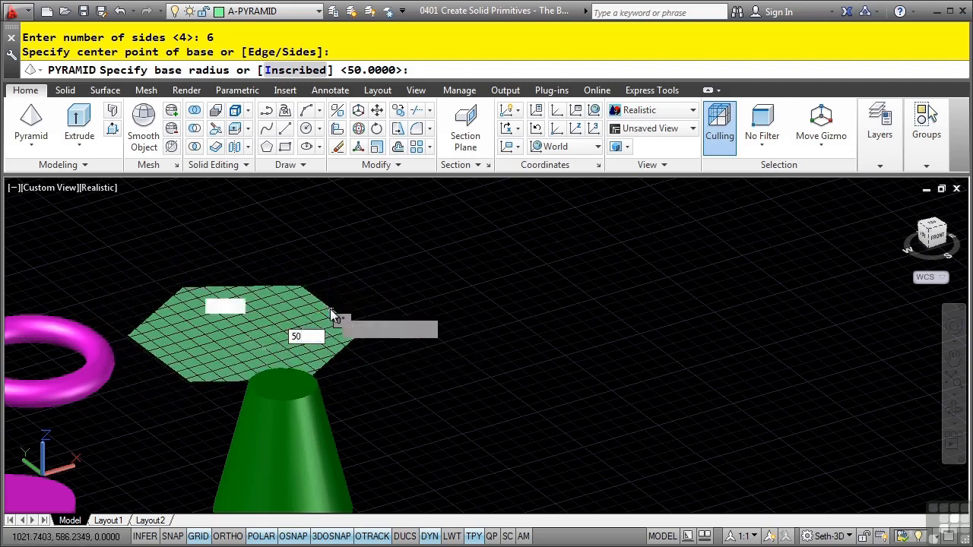
key(Return)
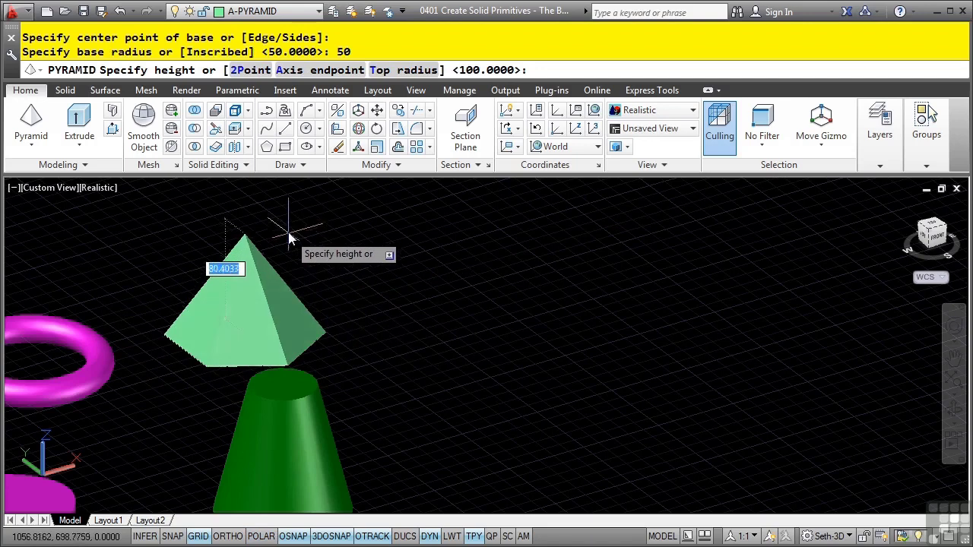
text(100)
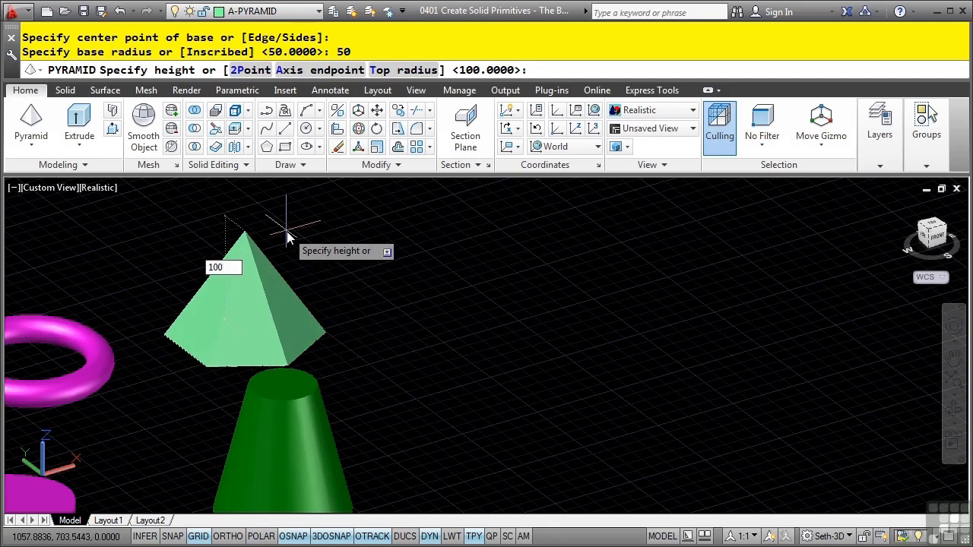
key(Return)
Step: Zoom out and orbit the view to see the solids from another angle
scroll(352, 321, down, 2)
shift+middle_drag(455, 365, 507, 395)
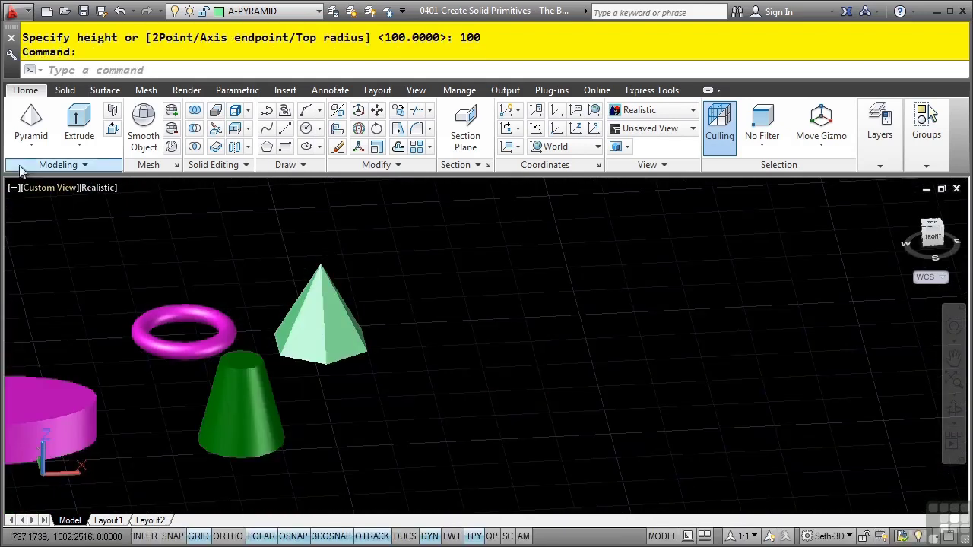
click(31, 120)
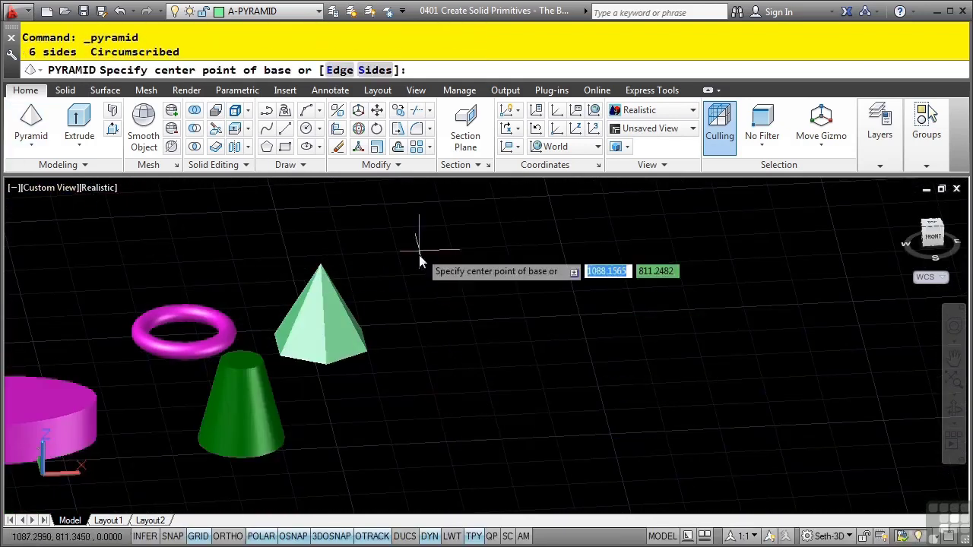
Step: Build a truncated pyramid right of the cone: base edge 50, top radius 25, height 100
text(e)
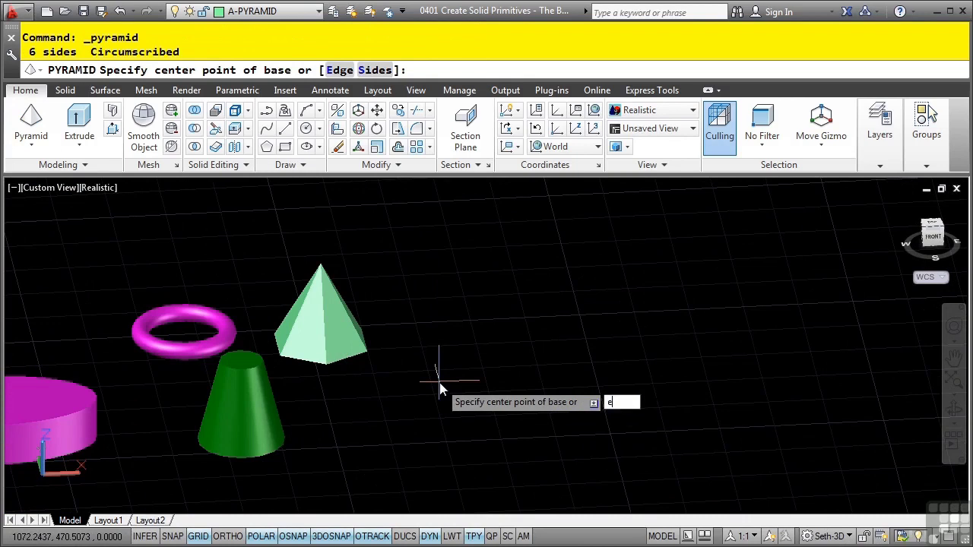
key(Return)
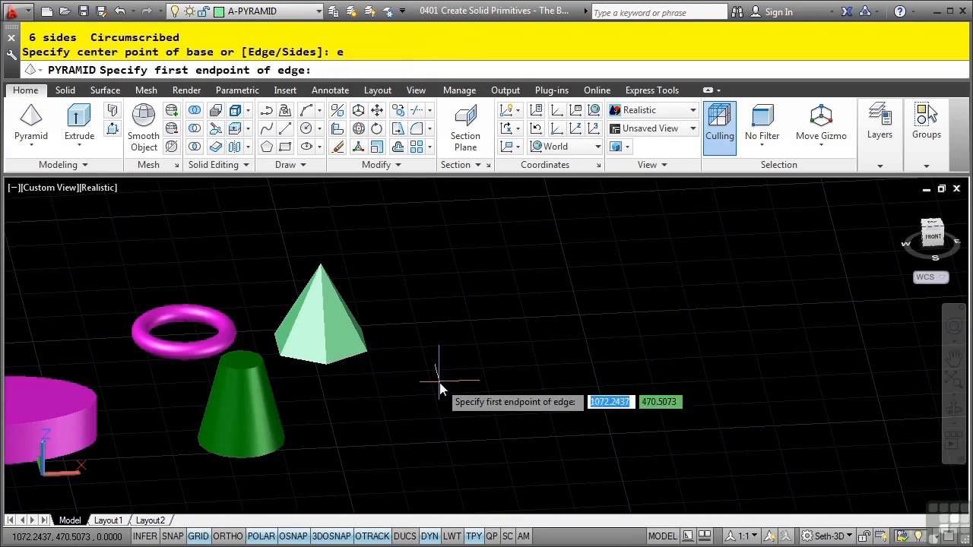
click(394, 434)
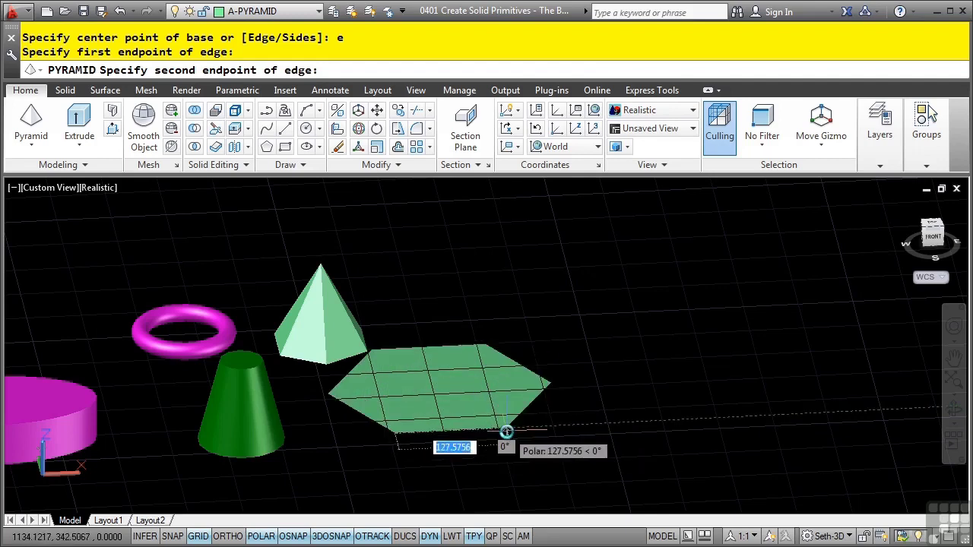
text(50)
key(Return)
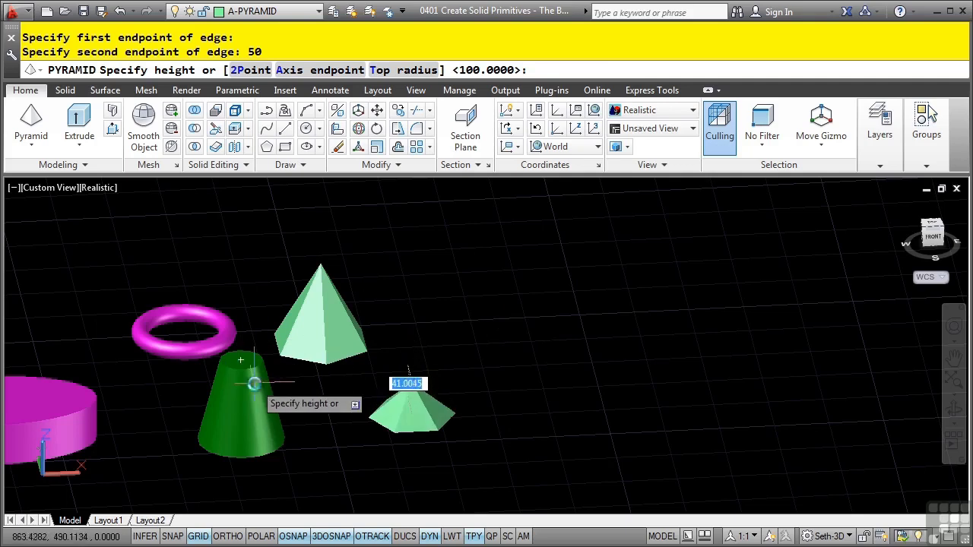
text(t)
key(Return)
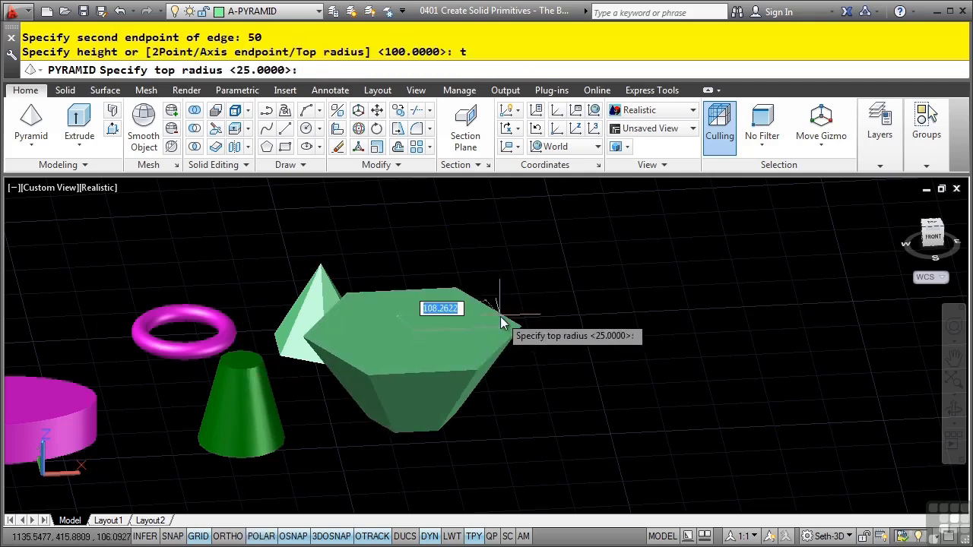
text(25)
key(Return)
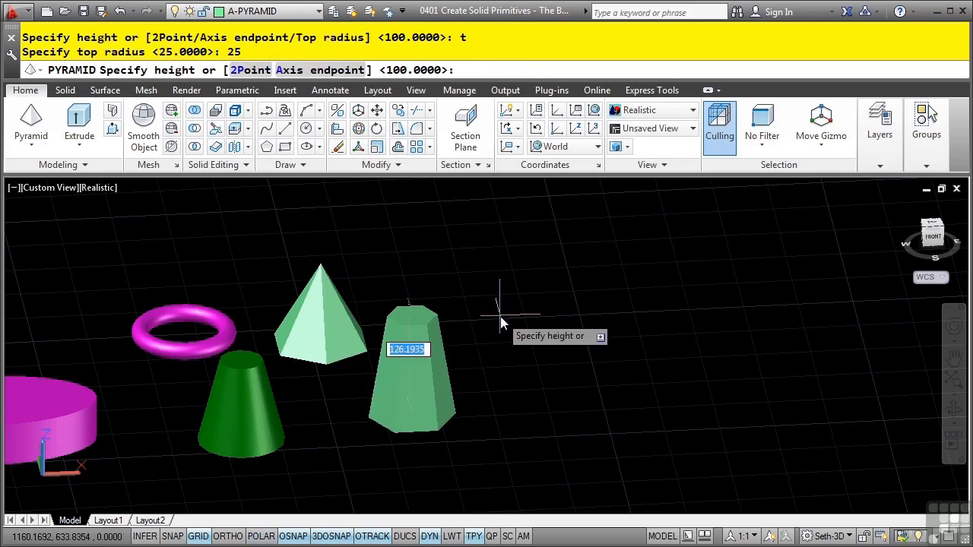
text(100)
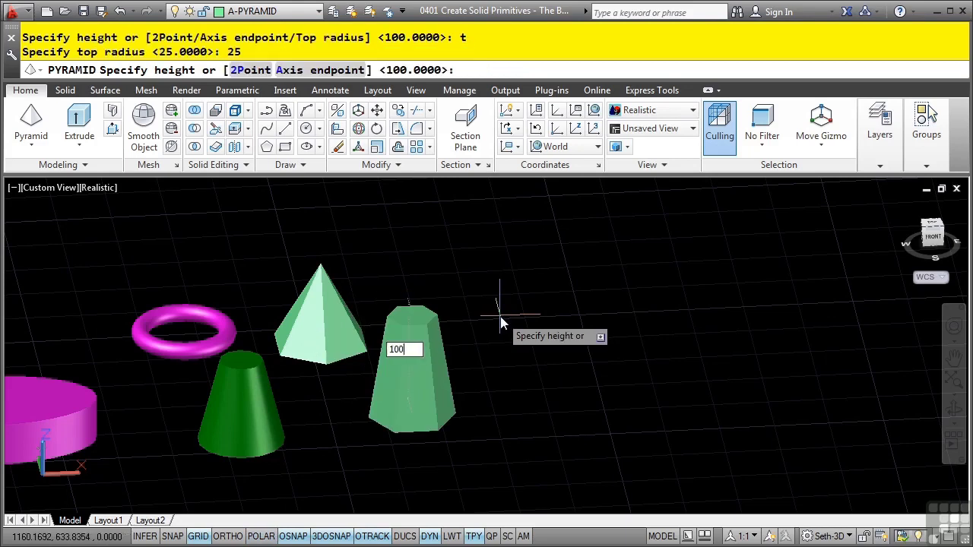
key(Return)
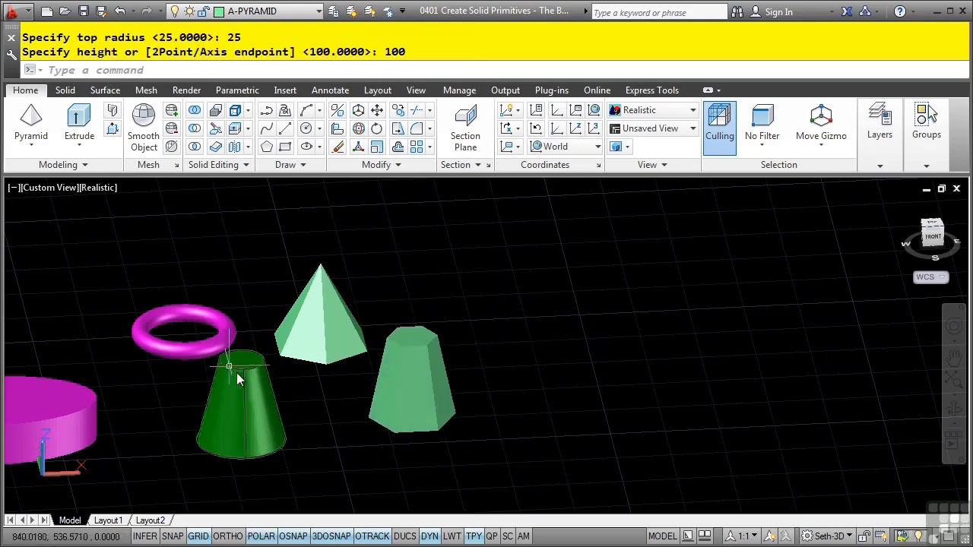
shift+middle_drag(311, 431, 358, 426)
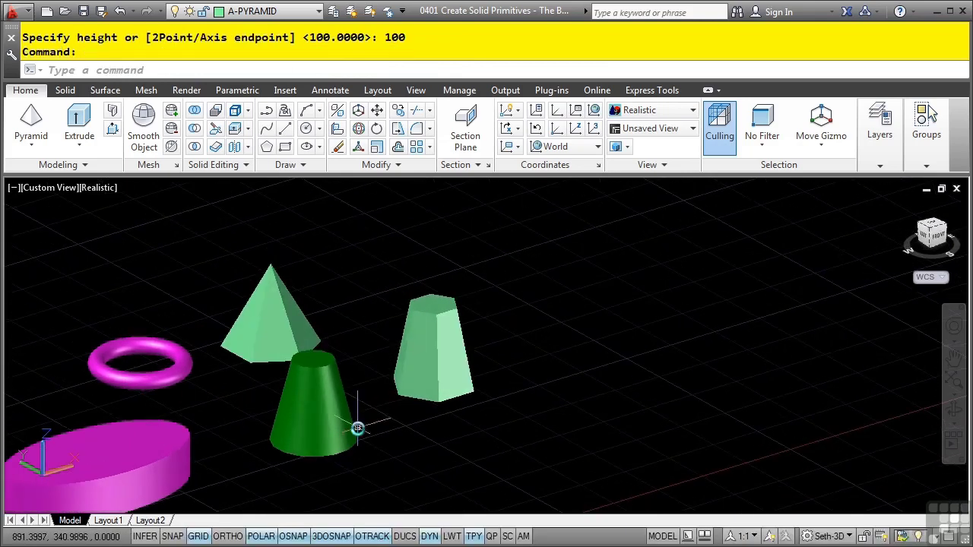
Step: Zoom to extents so all twelve solid primitives fit in the view
middle_click(387, 304)
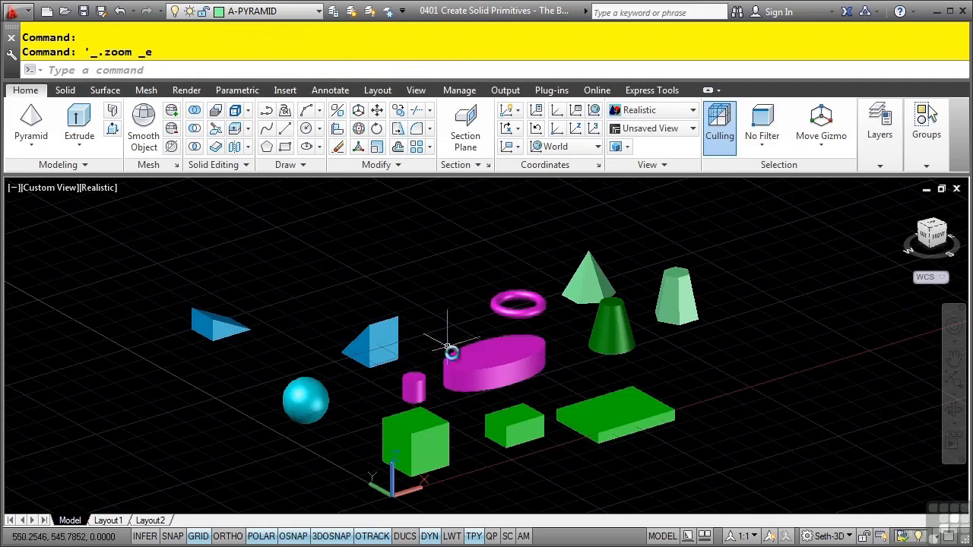